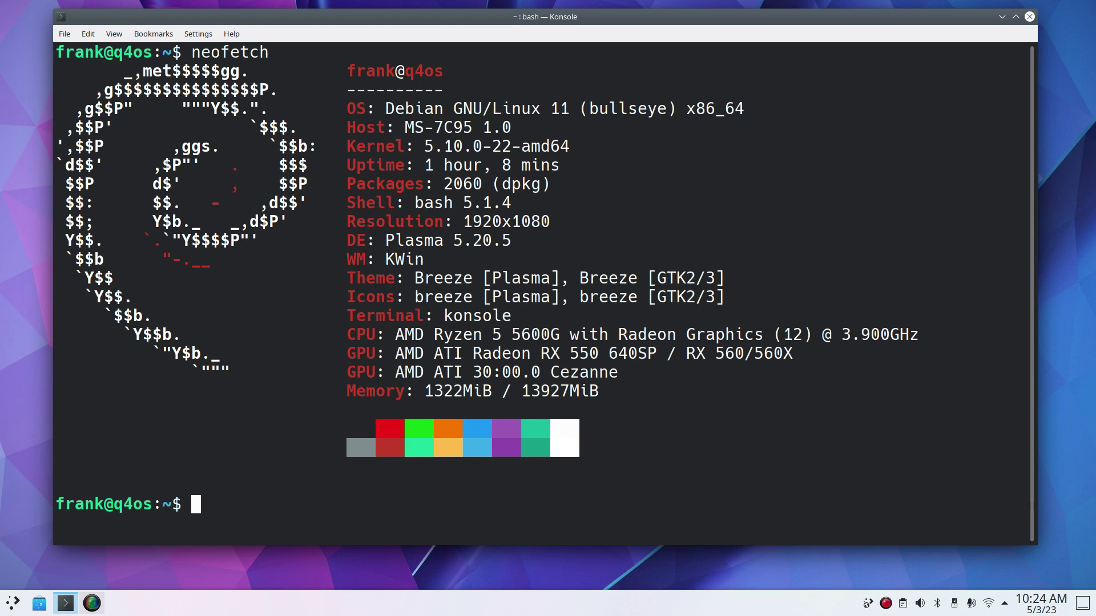
Highlight the 1920x1080 resolution value in the neofetch output
left_click_drag(462, 221, 552, 220)
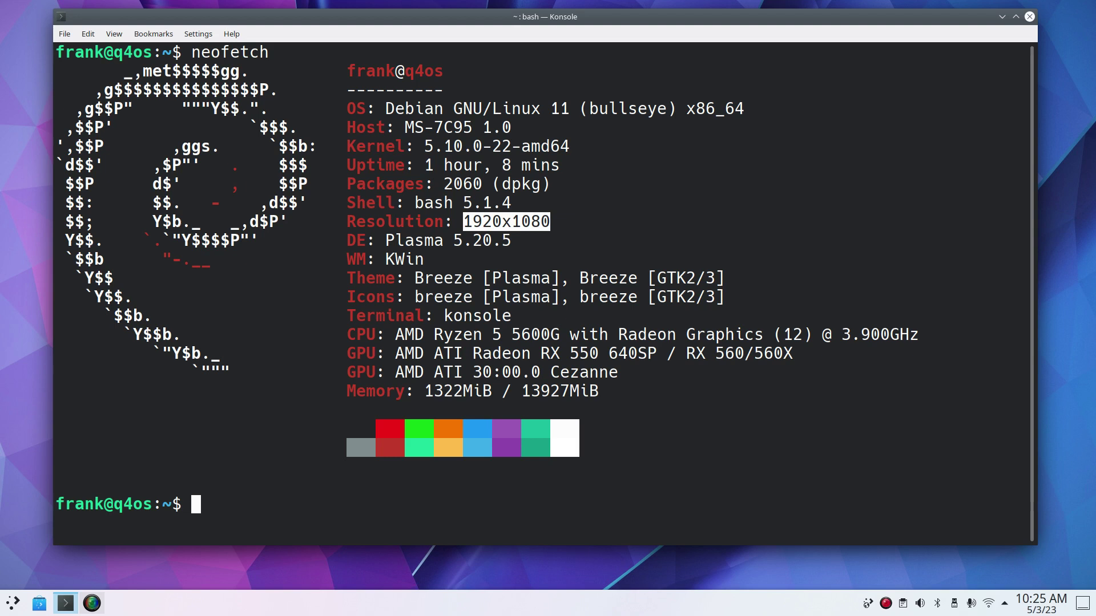
List the shell history and highlight its first entry, the neofetch install
type("history")
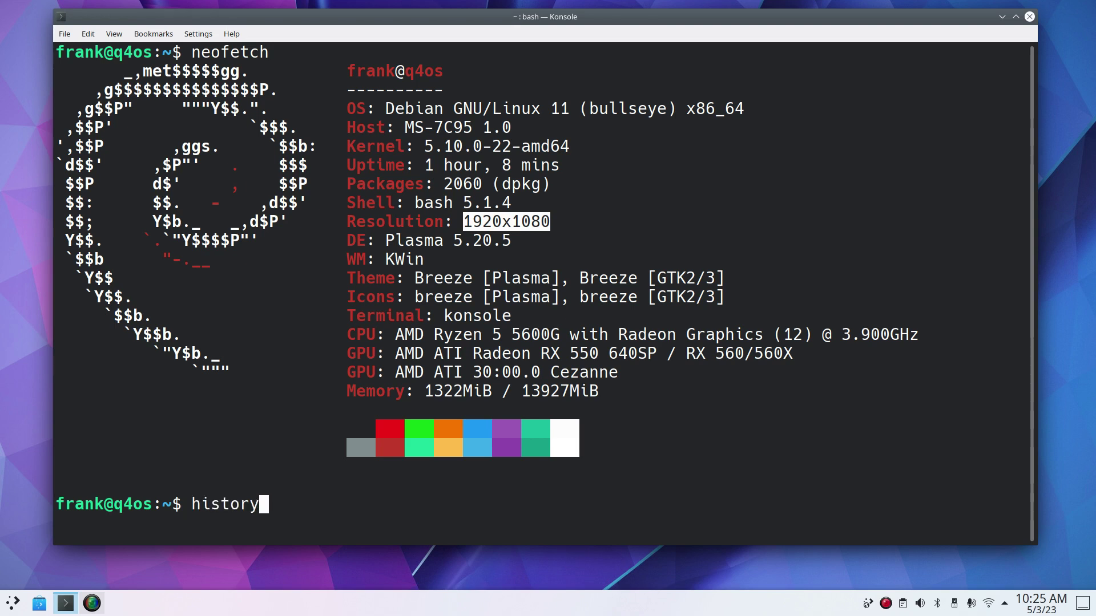
key("Return")
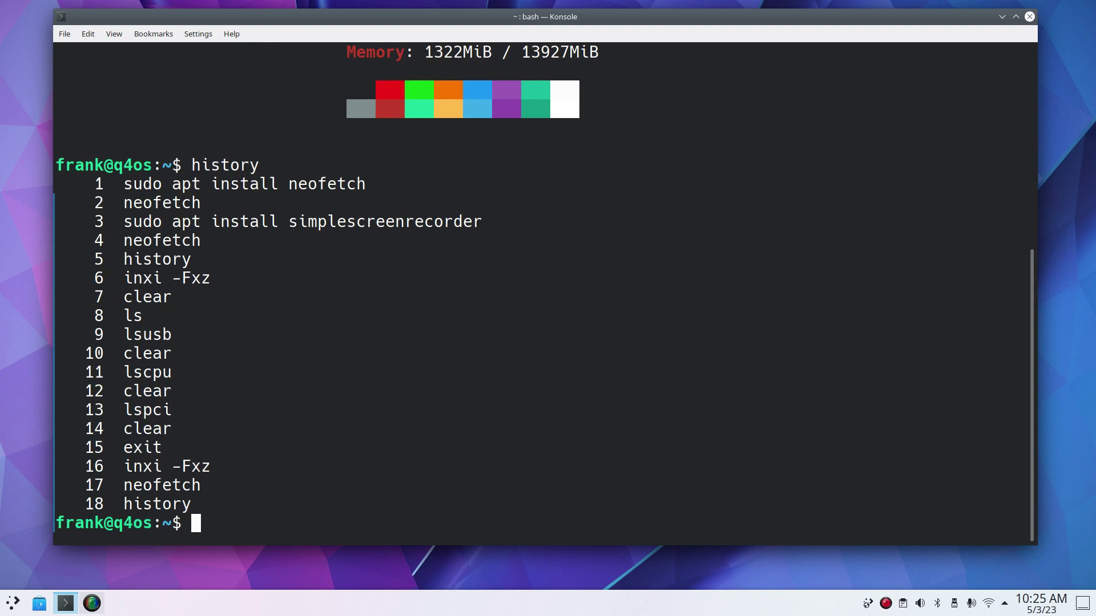
left_click_drag(124, 184, 369, 182)
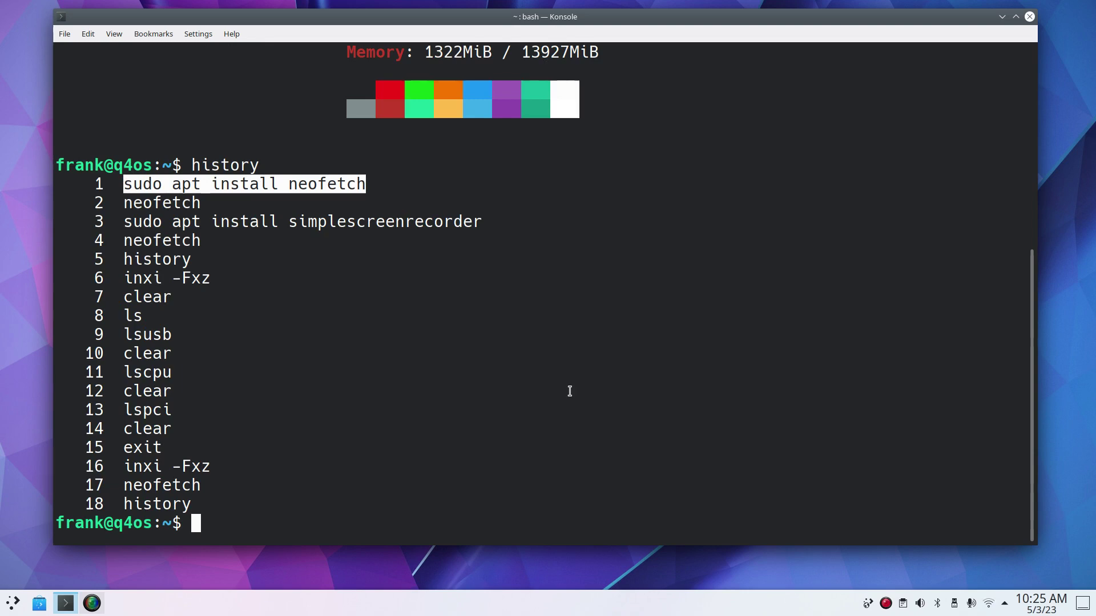
Scroll through the 18-entry history, then exit to close Konsole
scroll(472, 509, "up", 6)
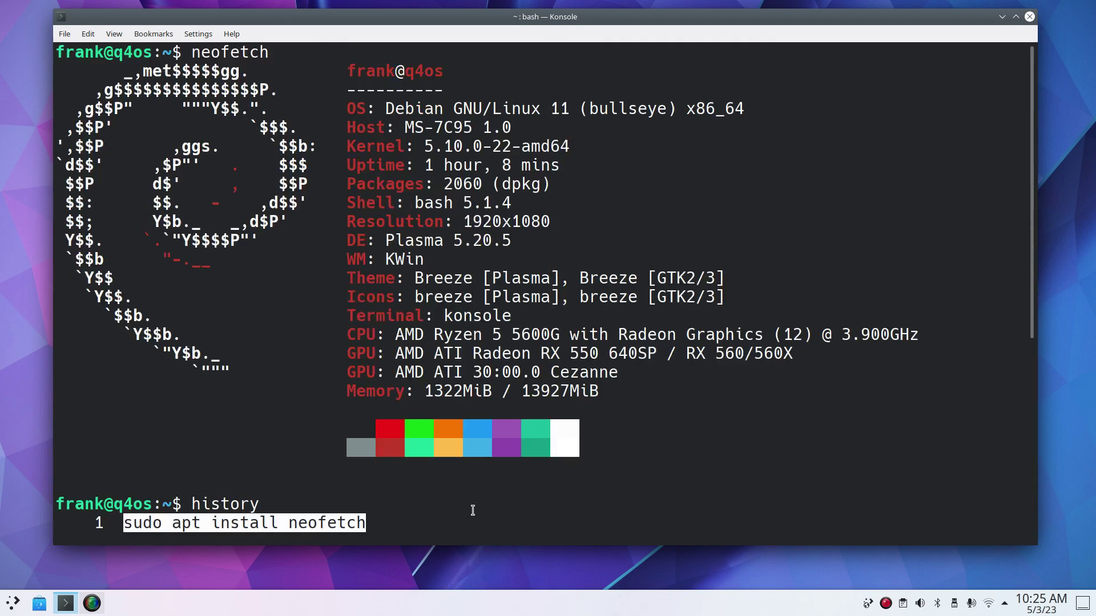
scroll(473, 510, "down", 1)
scroll(473, 510, "down", 5)
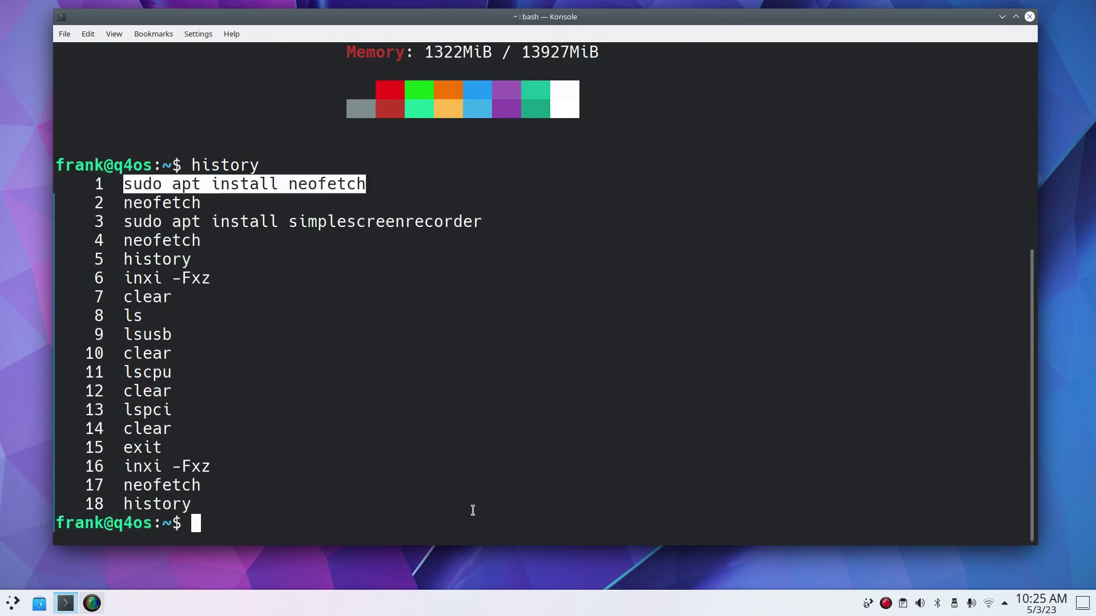
type("exit")
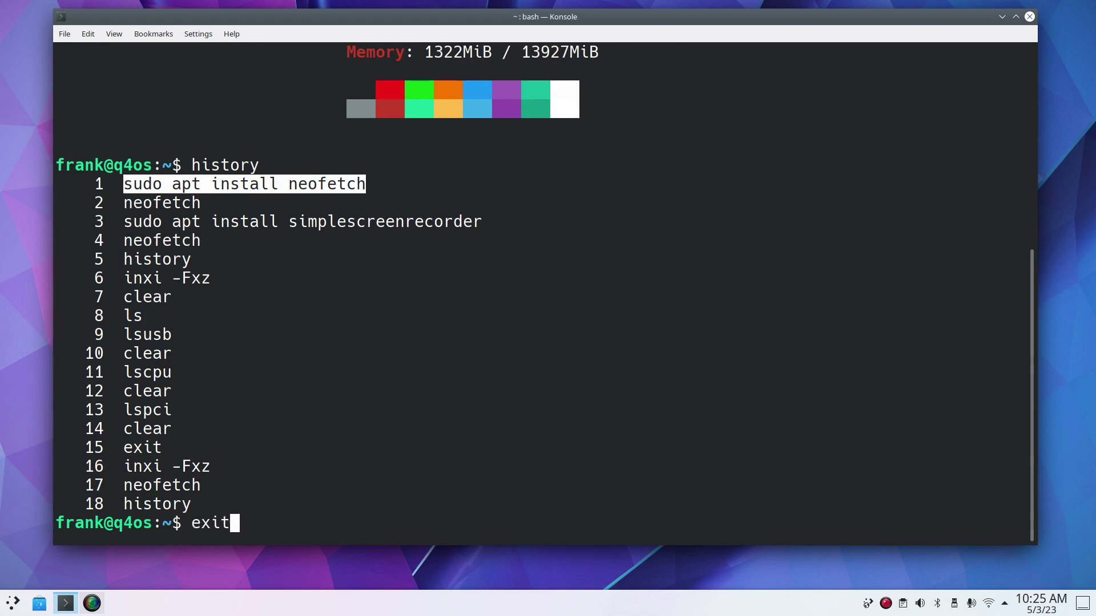
key("Return")
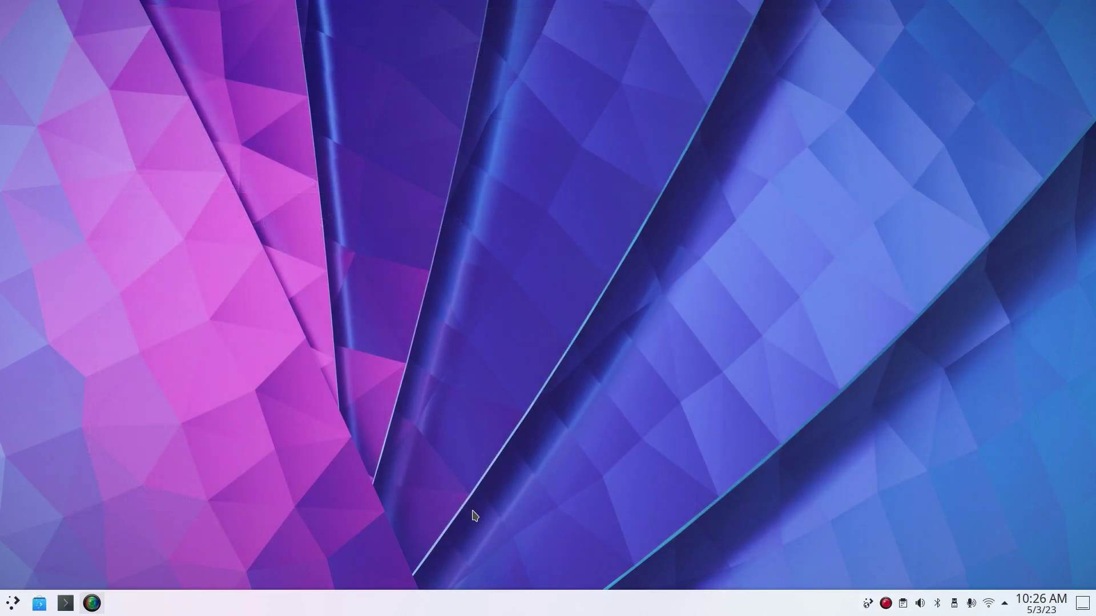
View System Settings' System Information page (Debian 11, Ryzen 5 5600G, 13.6 GiB RAM), then close it
left_click(13, 603)
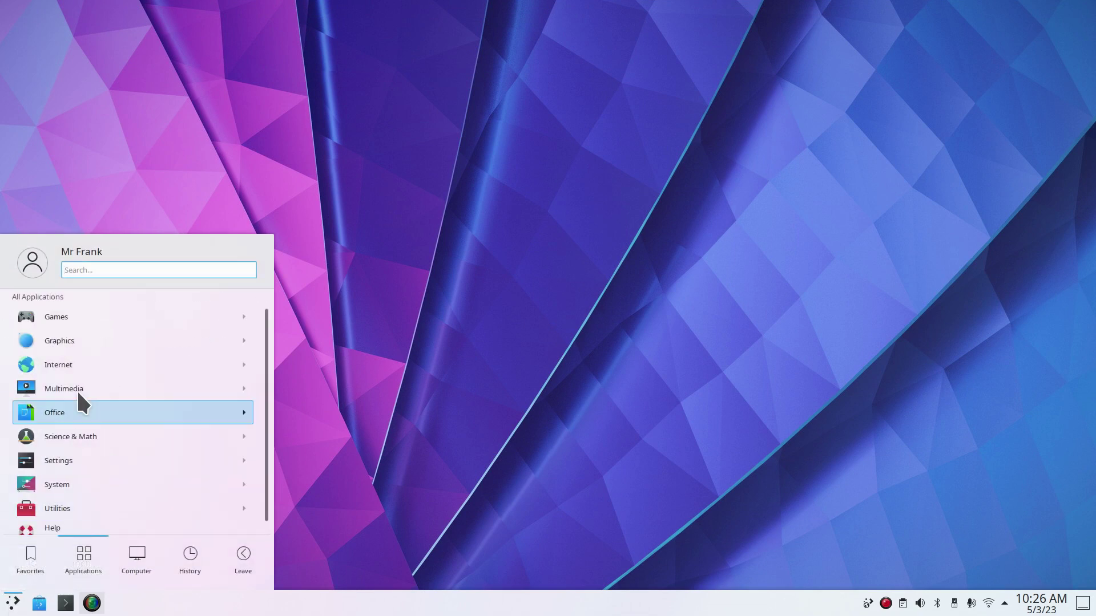
type("settings")
left_click(46, 361)
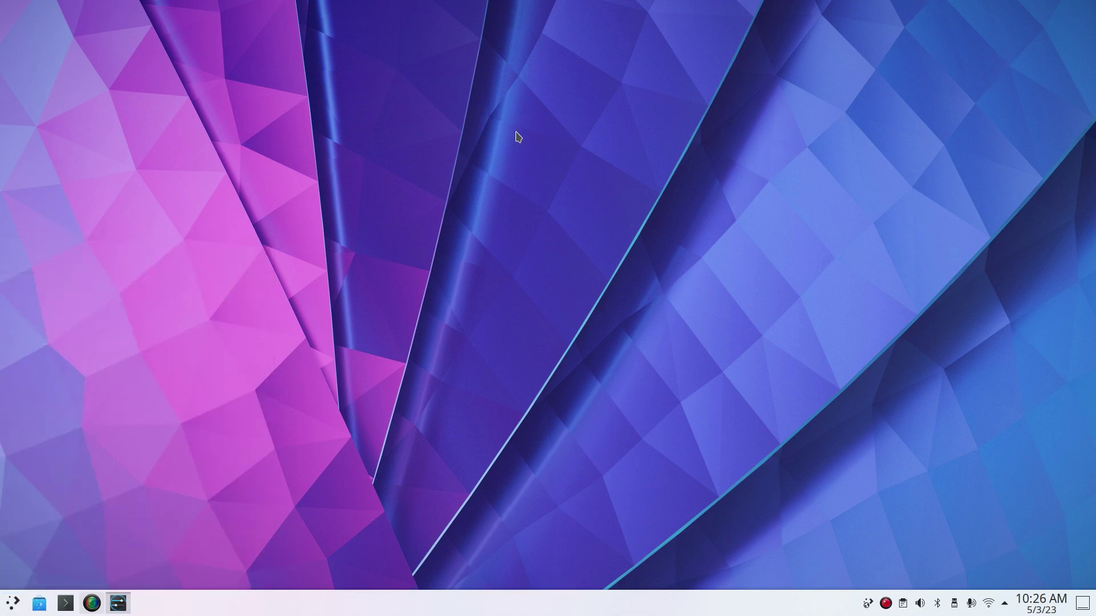
left_click_drag(563, 29, 621, 45)
left_click_drag(431, 187, 459, 396)
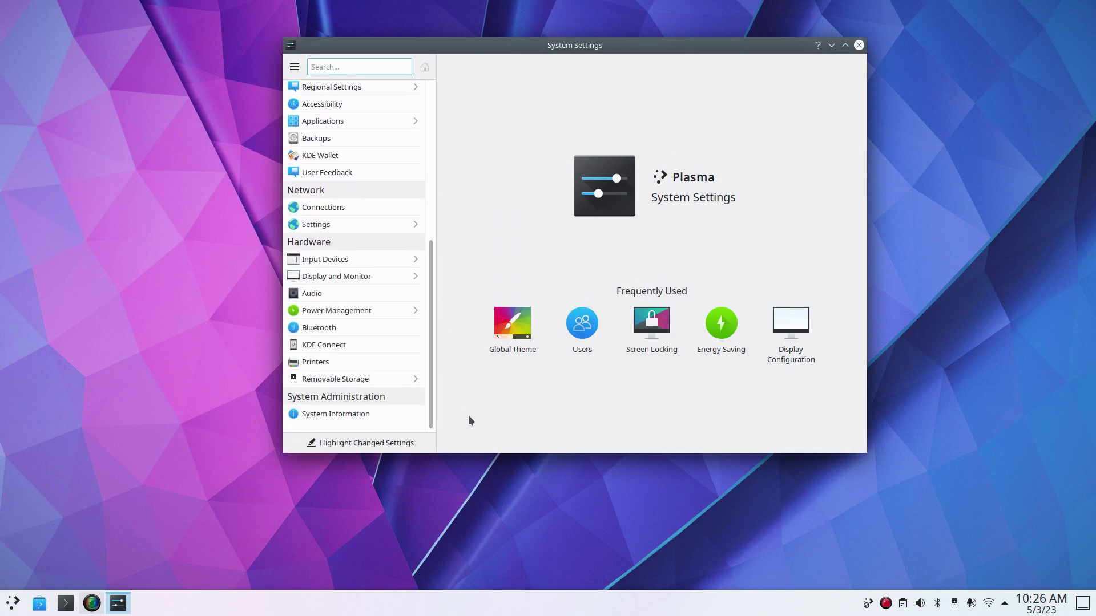
left_click(342, 415)
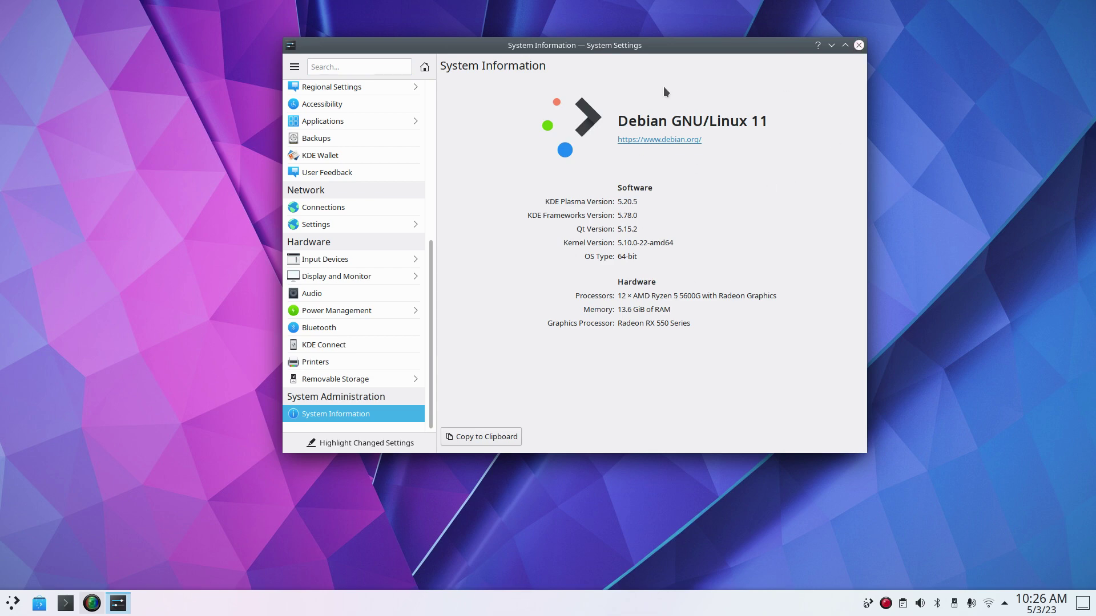
left_click(858, 45)
Open Info Center via 'sys' and browse the Memory, Energy, File Indexer Monitor and Devices pages, then close it
left_click(10, 607)
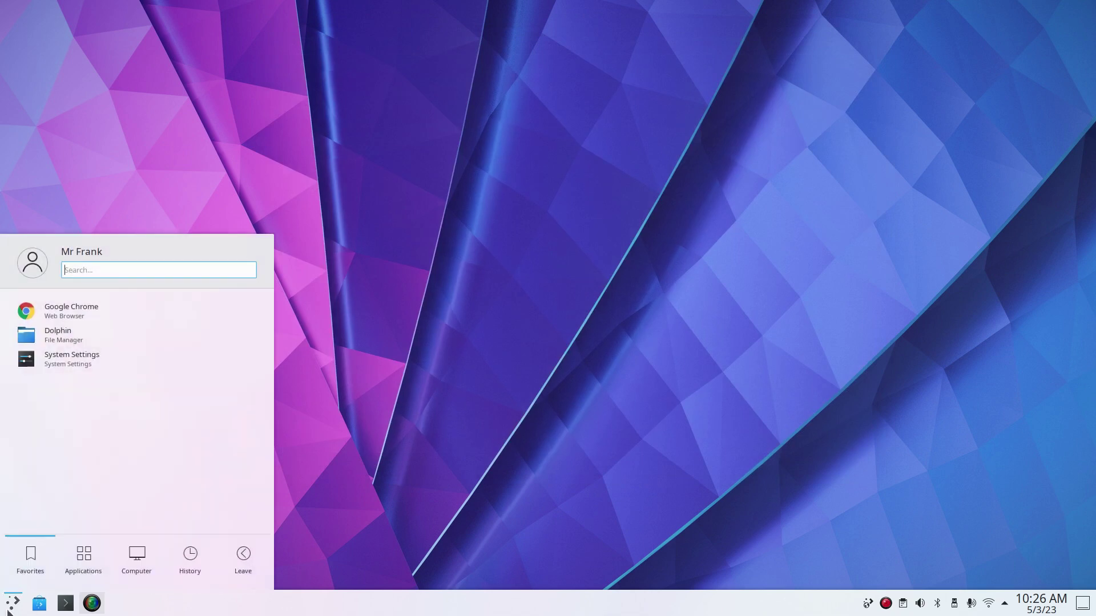
type("sys")
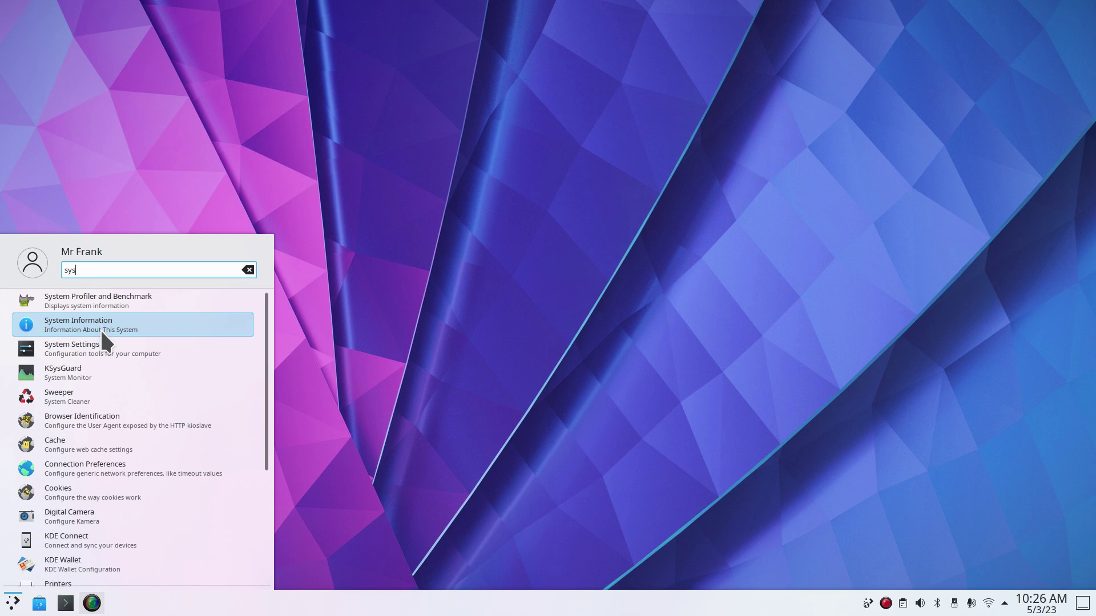
left_click(101, 328)
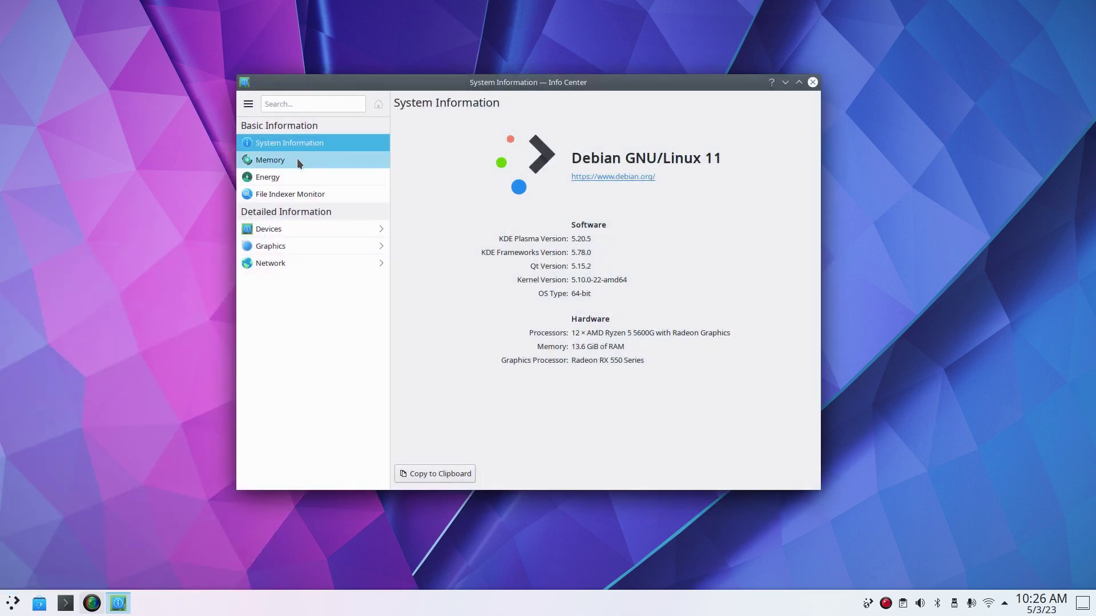
left_click(295, 161)
left_click(293, 179)
left_click(290, 194)
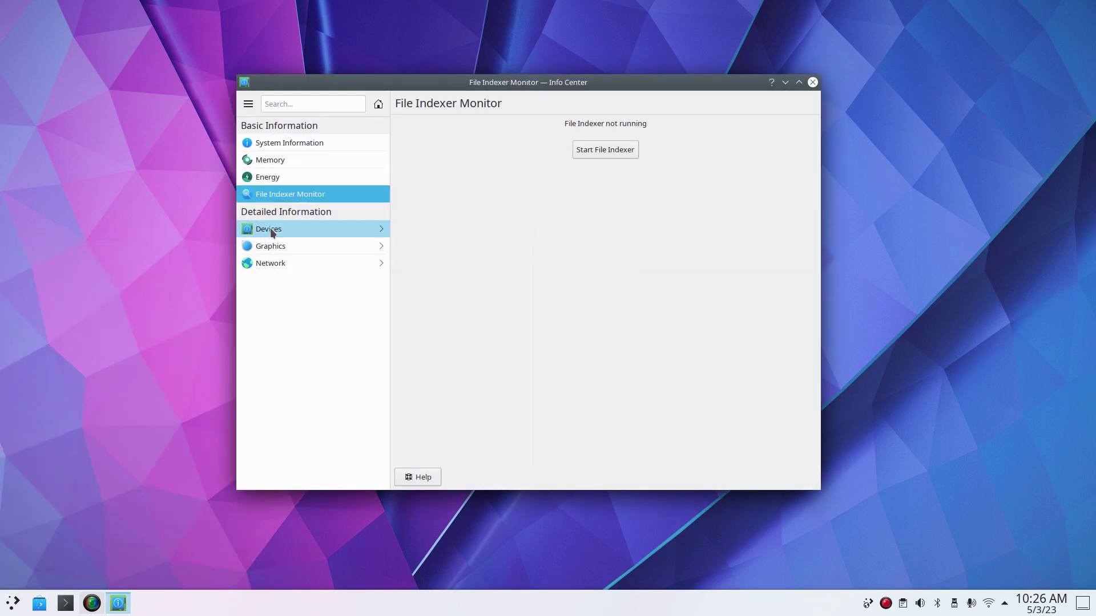
left_click(269, 229)
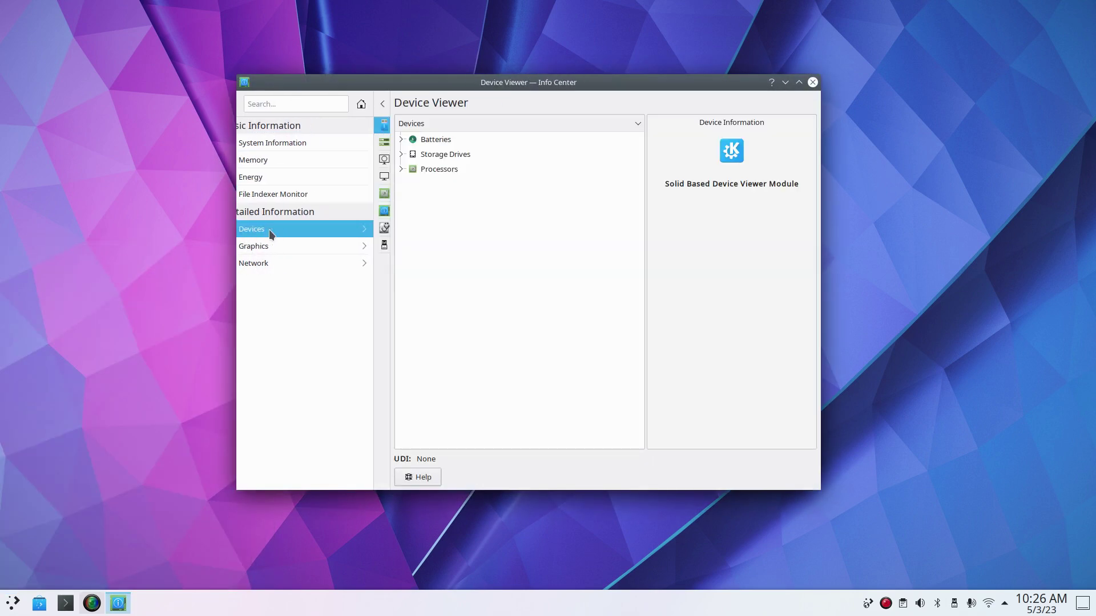
left_click(812, 82)
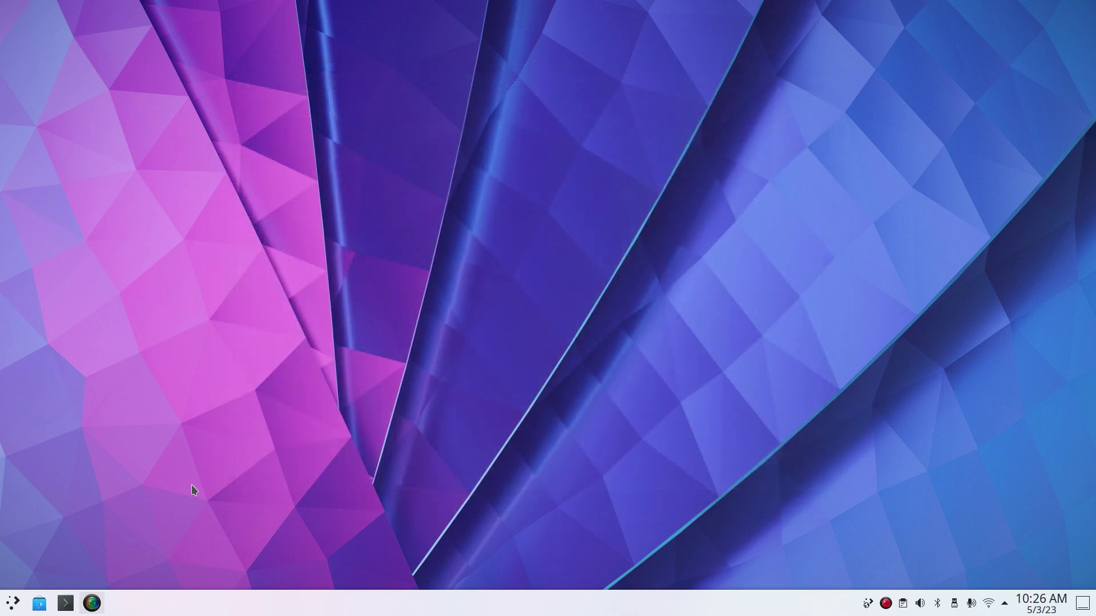
Search Discover for hardinfo, confirm System Profiler and Benchmark is installed, and close Discover
left_click(40, 605)
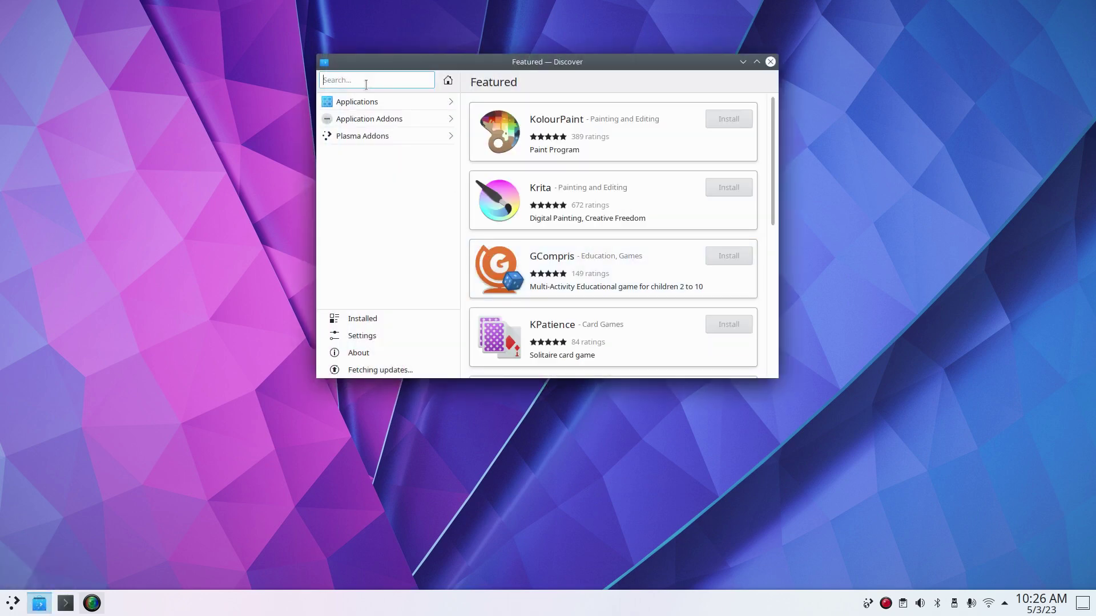
type("hardinfo")
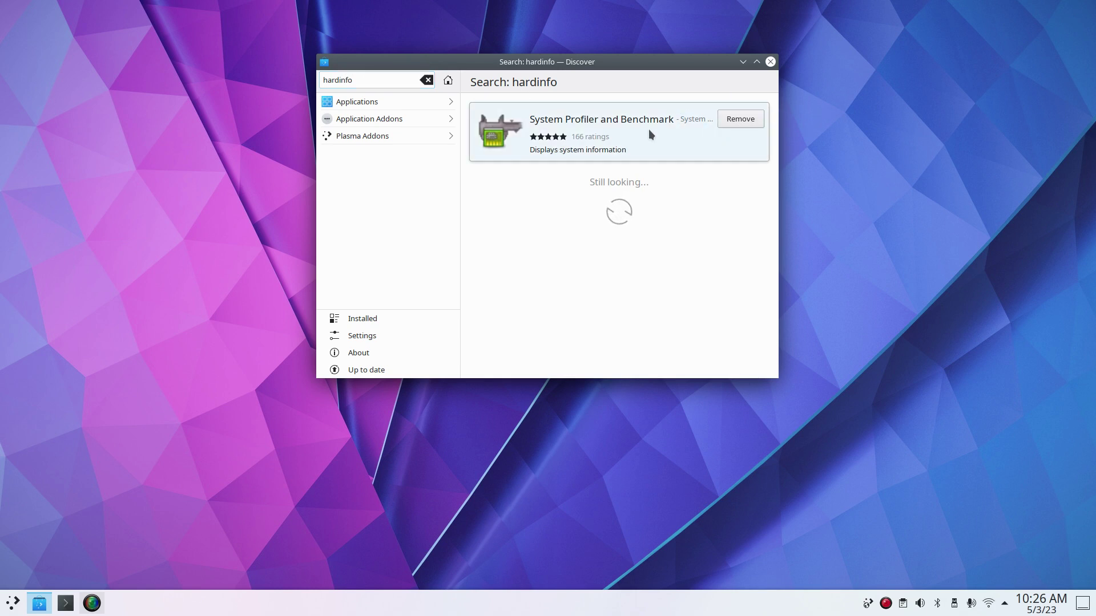
left_click(770, 62)
left_click(10, 606)
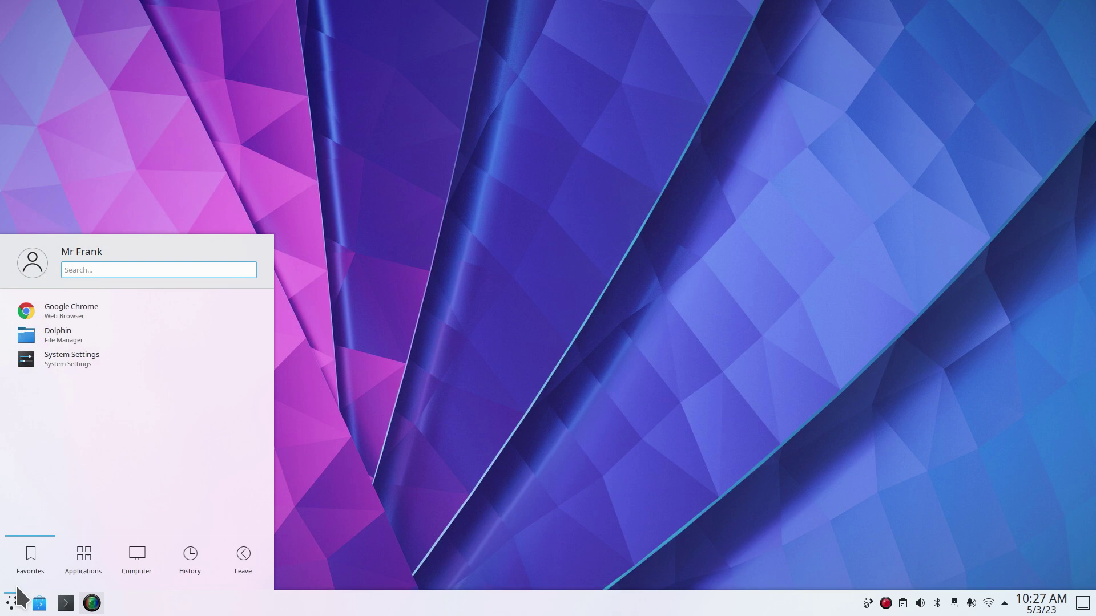
Find System Profiler and Benchmark via a 'sys' launcher search and start it
type("hard")
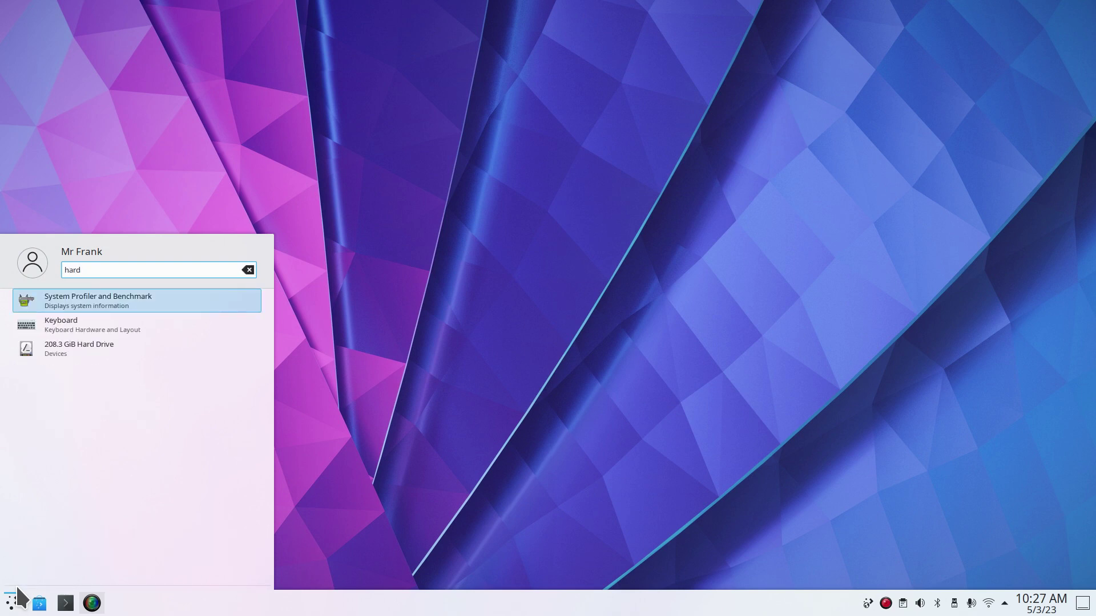
key("BackSpace")
key("BackSpace")
key("BackSpace")
key("BackSpace")
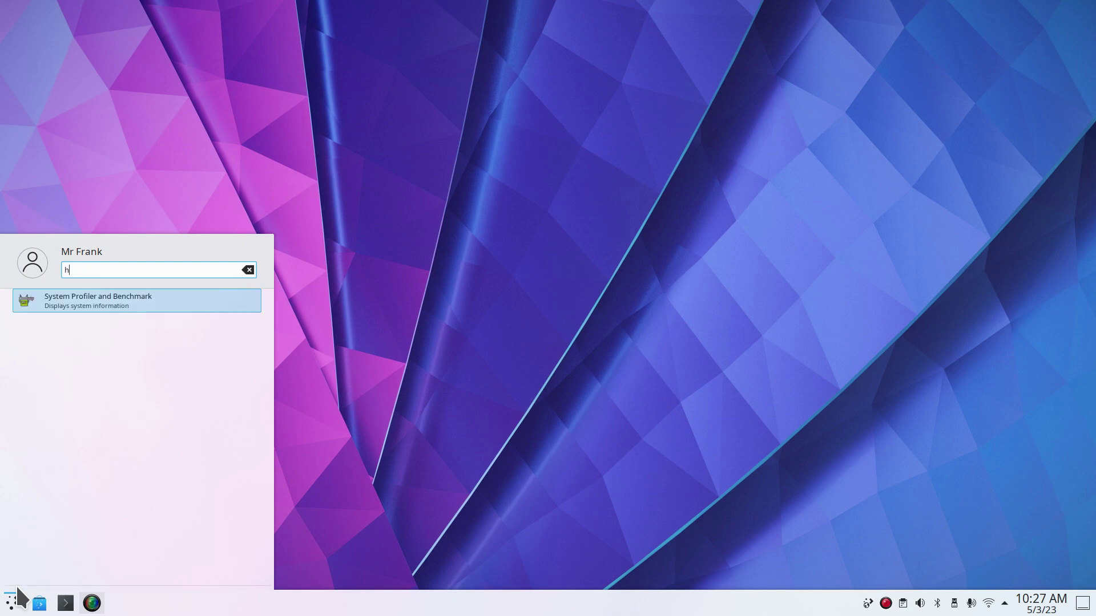
type("sys")
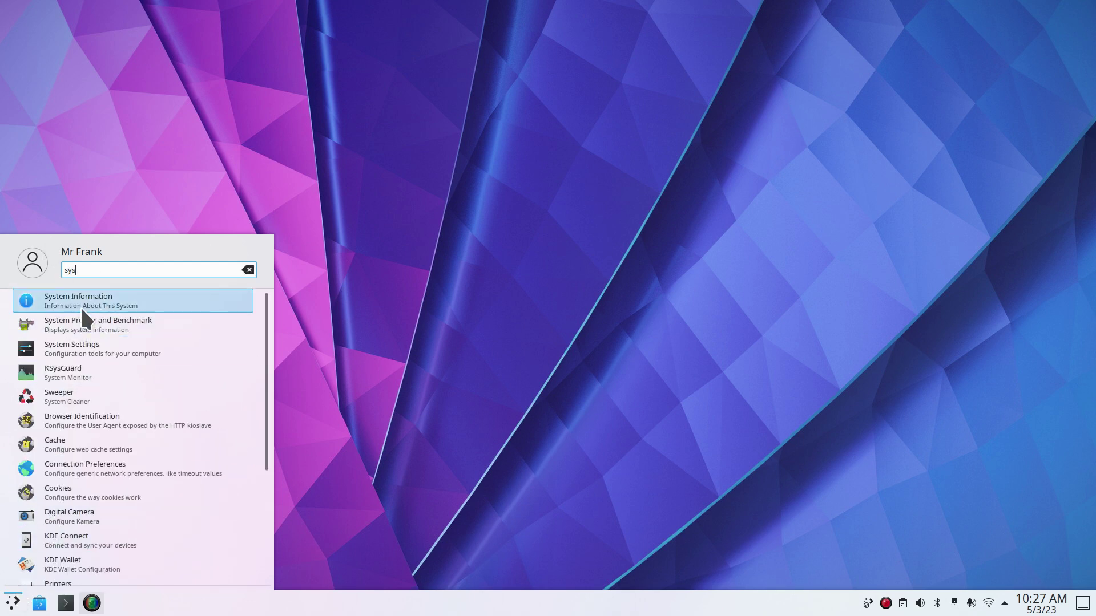
left_click(70, 323)
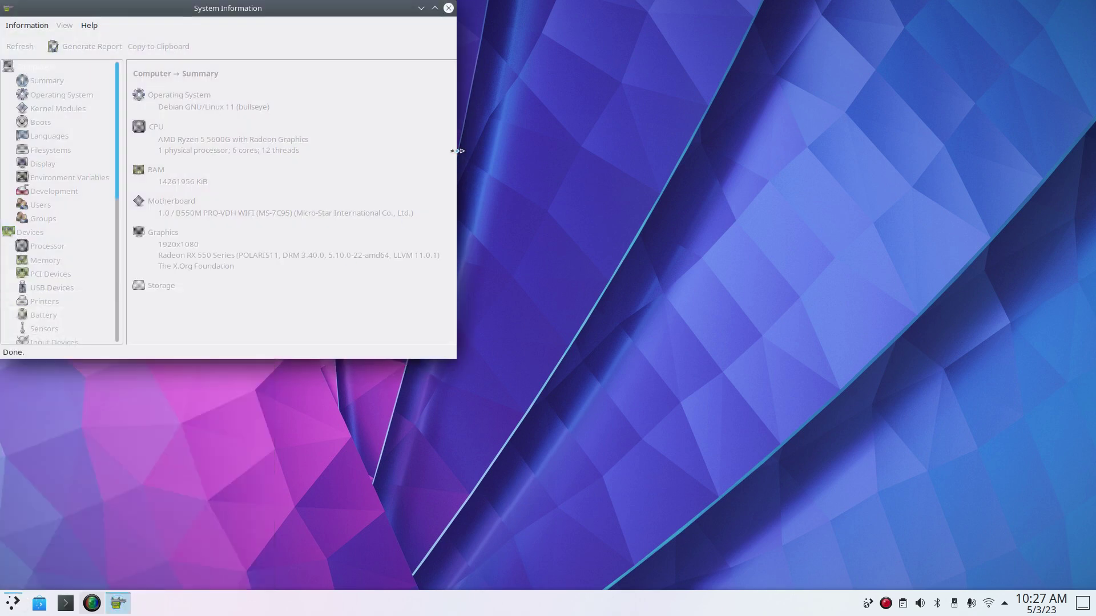
Move and resize the HardInfo window so it fills most of the screen
left_click_drag(265, 10, 490, 66)
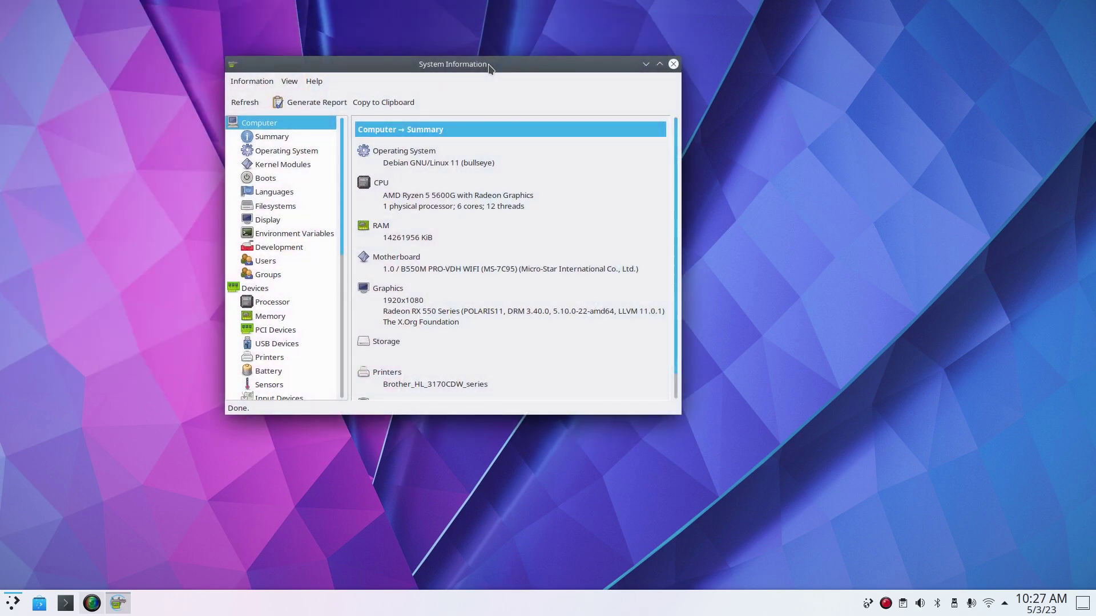
right_click(498, 62)
mouse_move(561, 95)
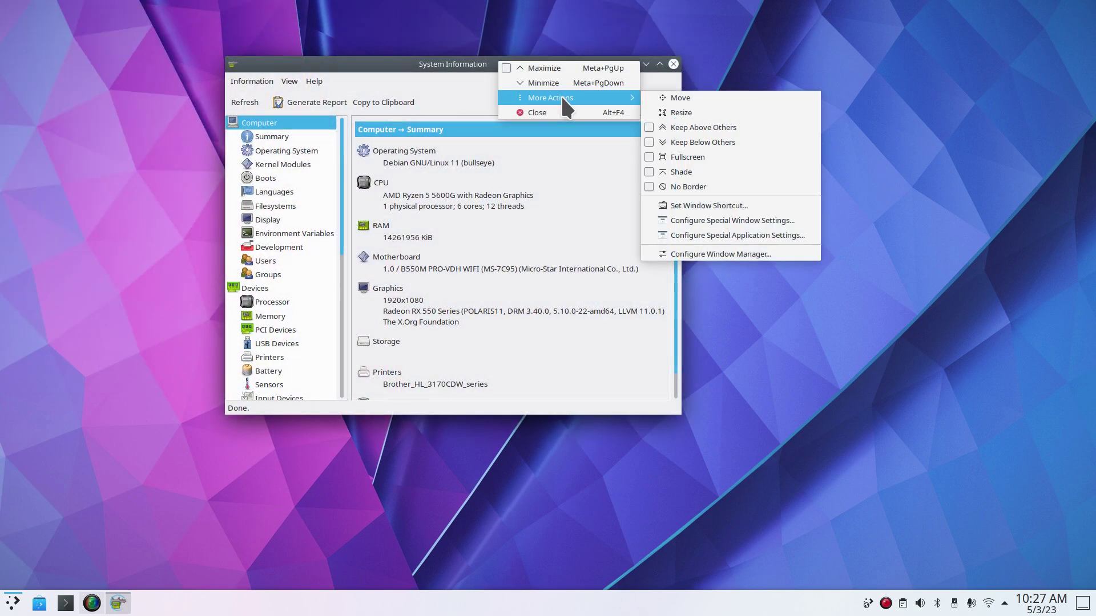
left_click(694, 109)
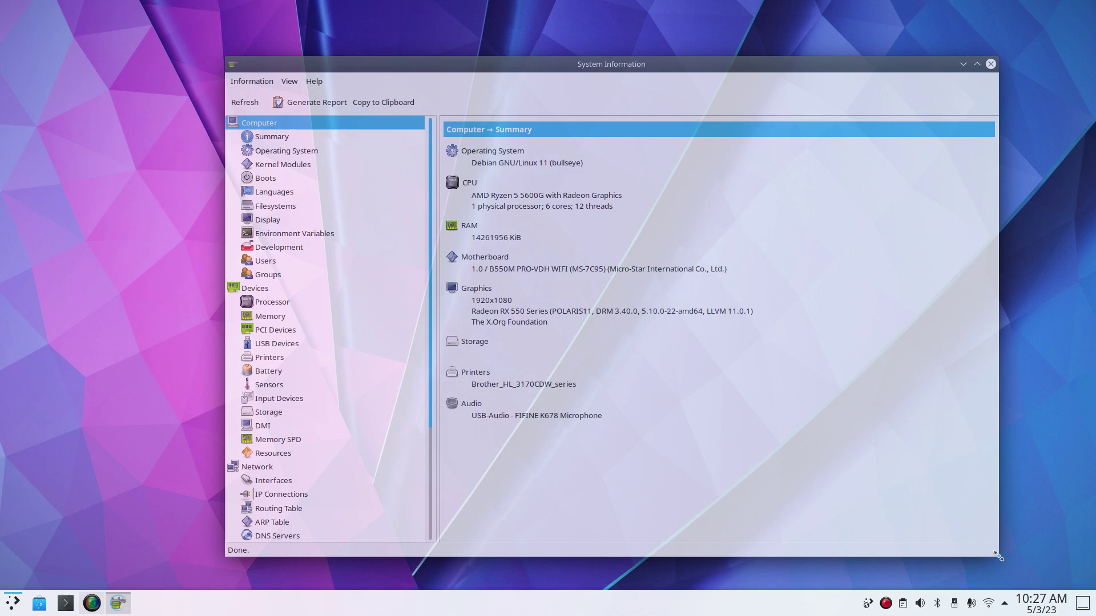
left_click(1051, 554)
left_click_drag(588, 69, 461, 24)
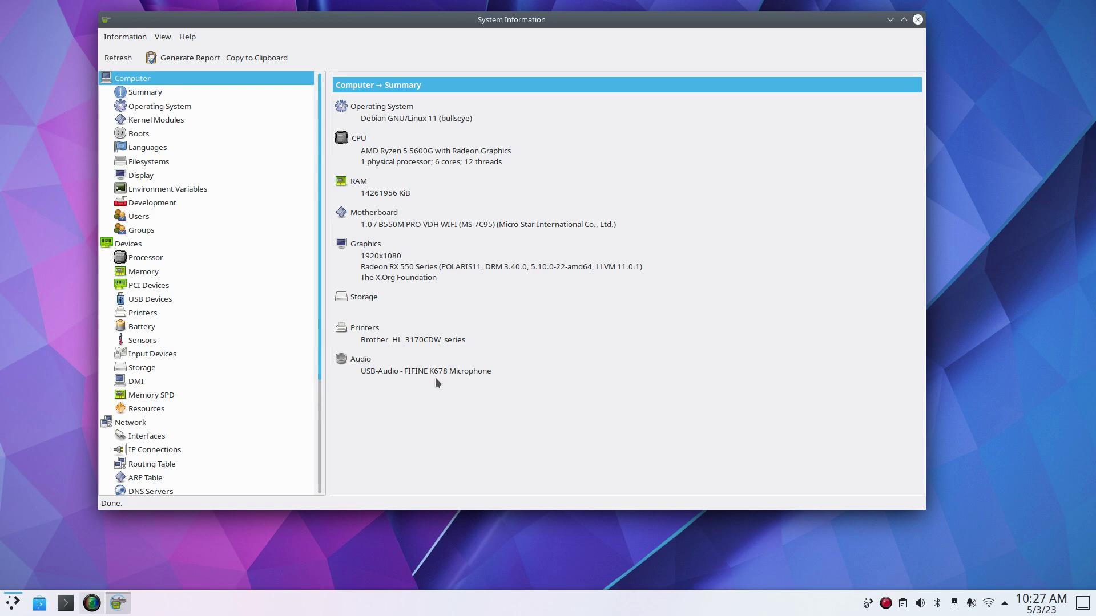
Show the Computer Summary, then scroll through the Operating System details
left_click(141, 97)
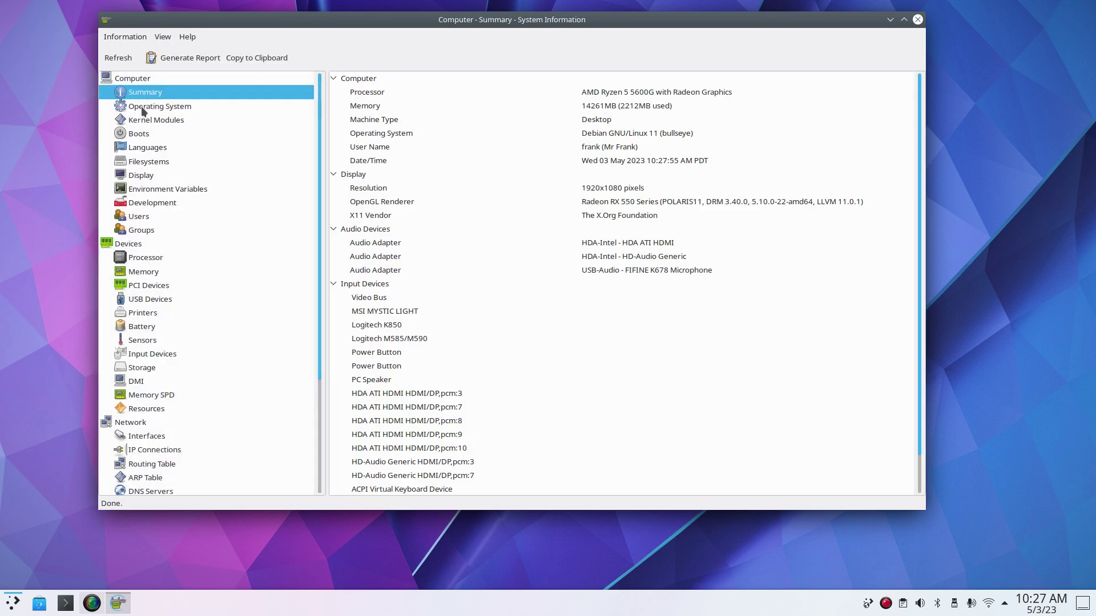
left_click(142, 107)
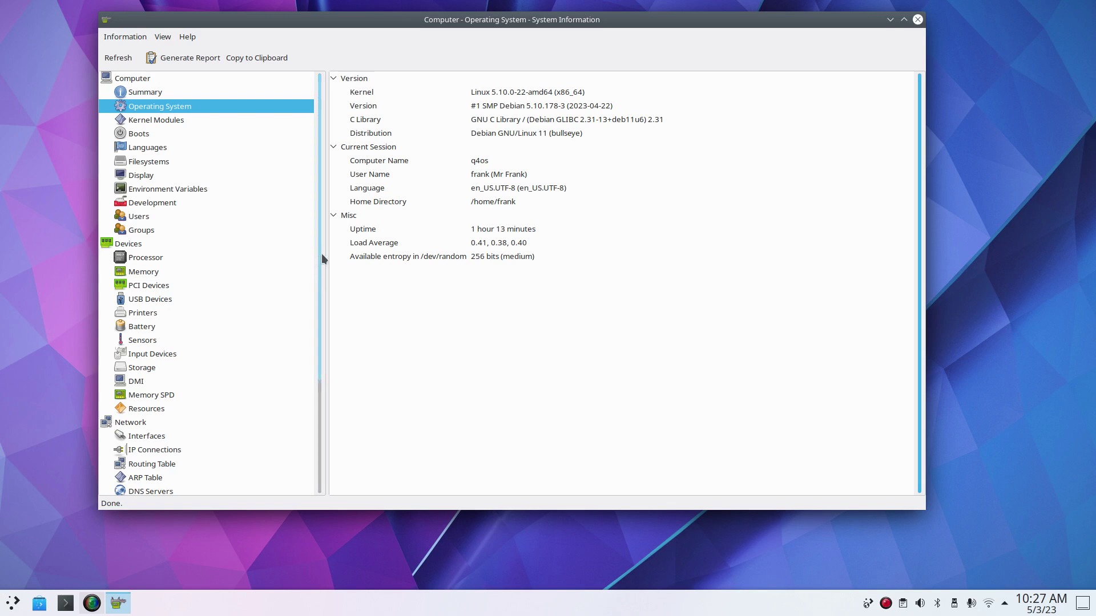
left_click_drag(320, 254, 321, 372)
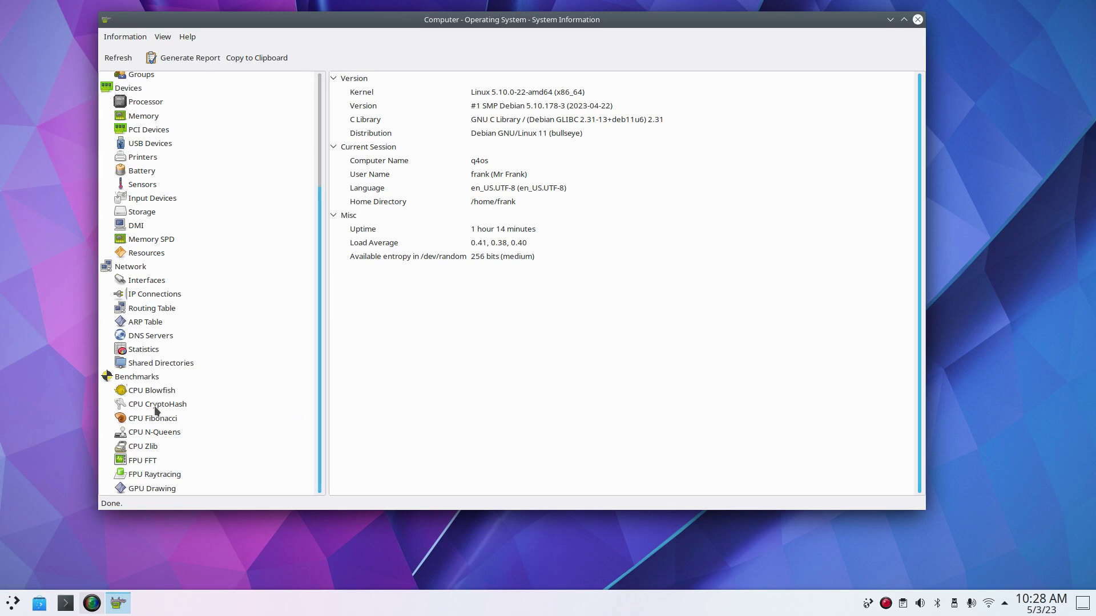
left_click_drag(317, 396, 327, 275)
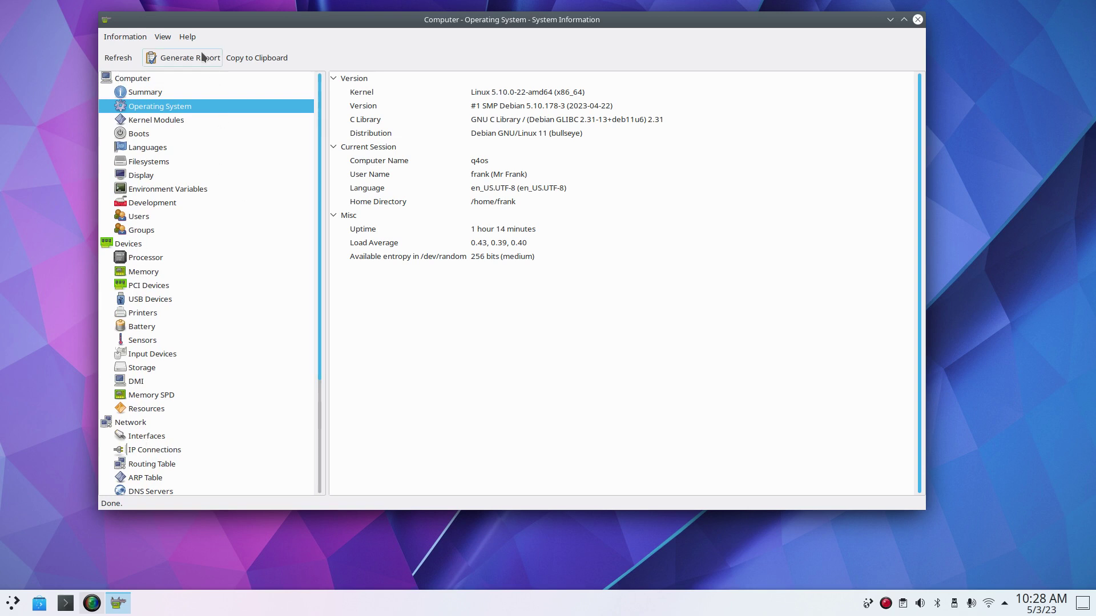
View HardInfo's 0.6-alpha About dialog and dismiss it
left_click(187, 37)
left_click(211, 105)
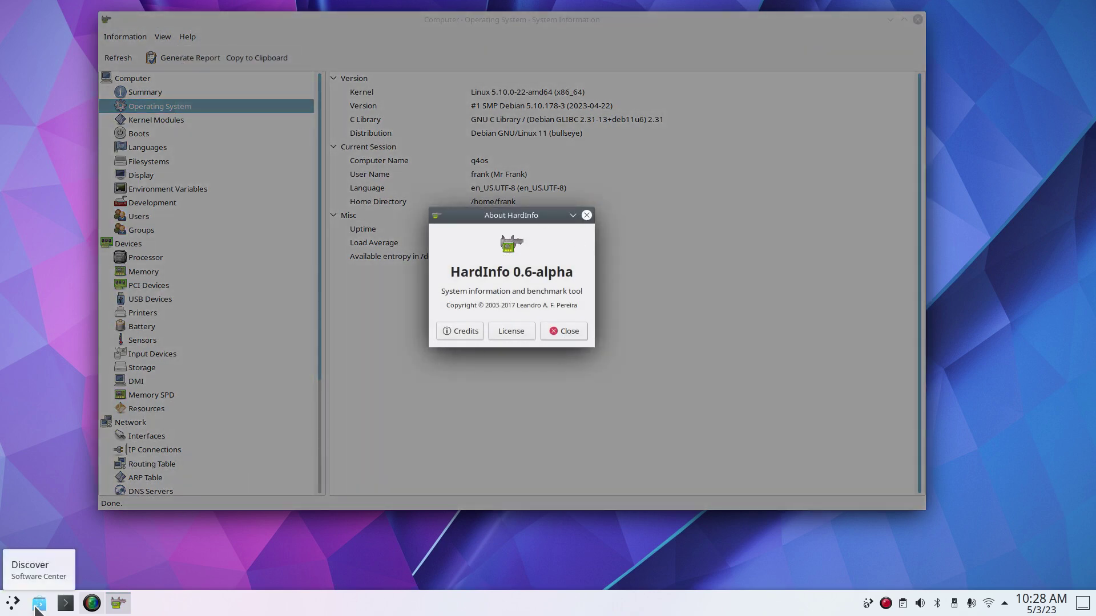
left_click(586, 215)
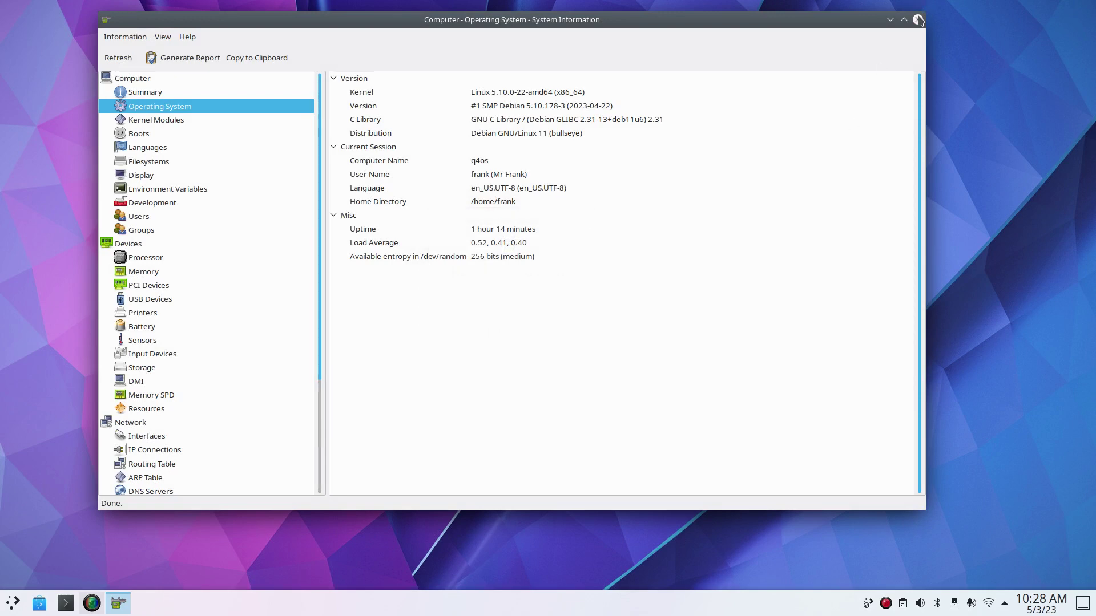
Close HardInfo, open Konsole, and run inxi -Fxz with an enlarged font
left_click(918, 19)
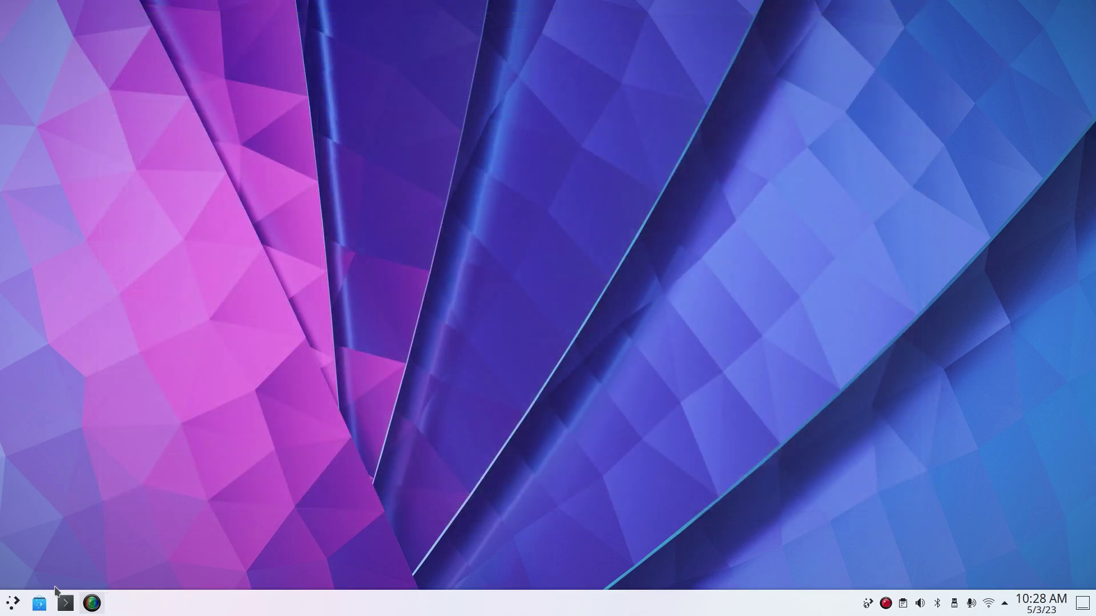
left_click(65, 604)
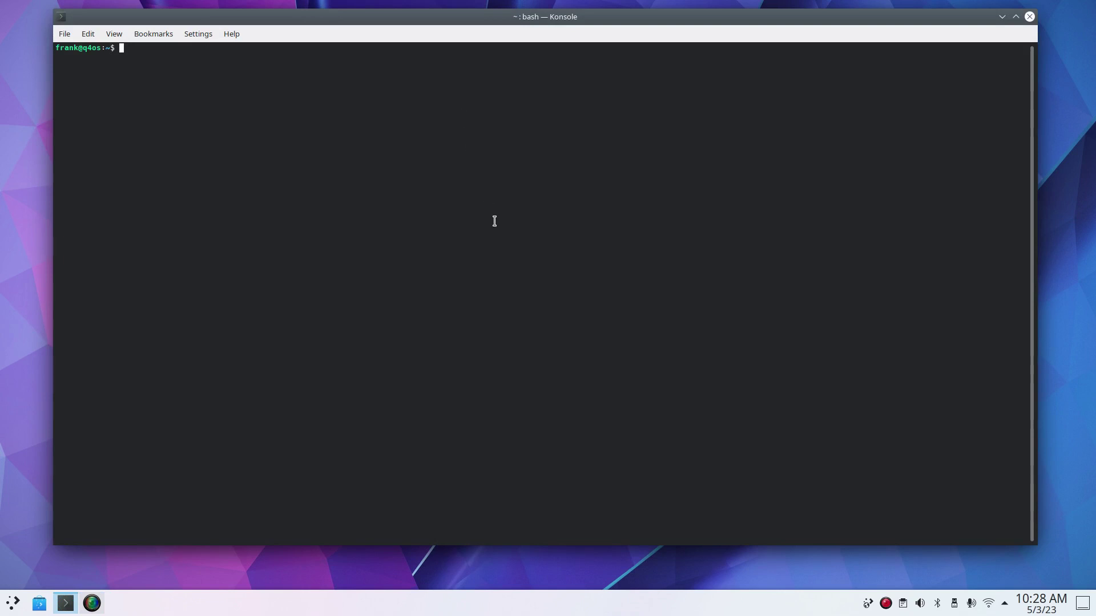
type("inxi -Fxz")
key("ctrl+plus")
key("ctrl+plus")
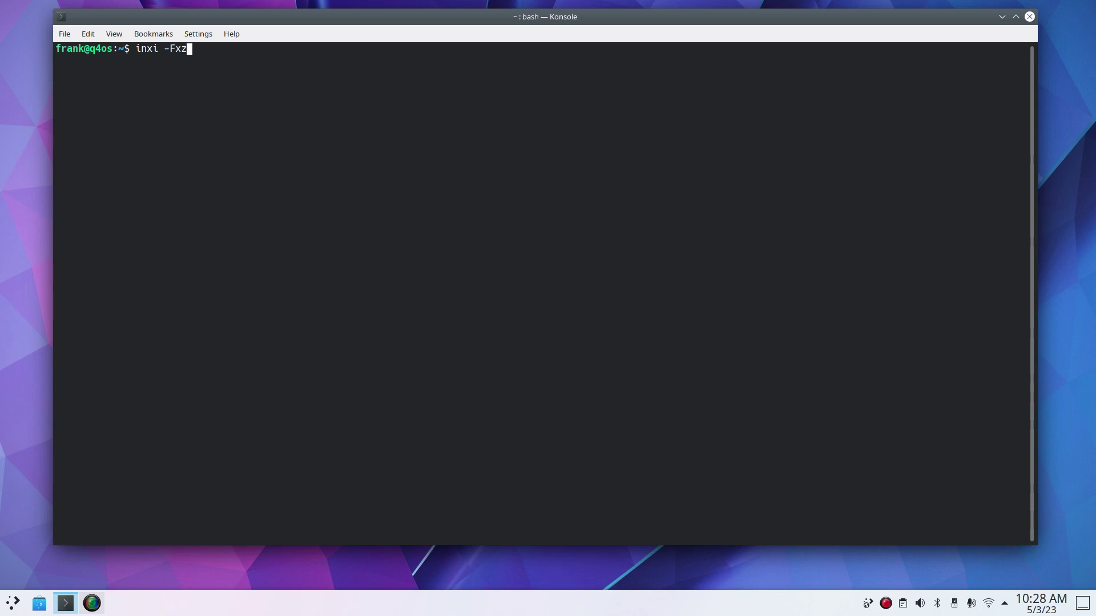
key("Return")
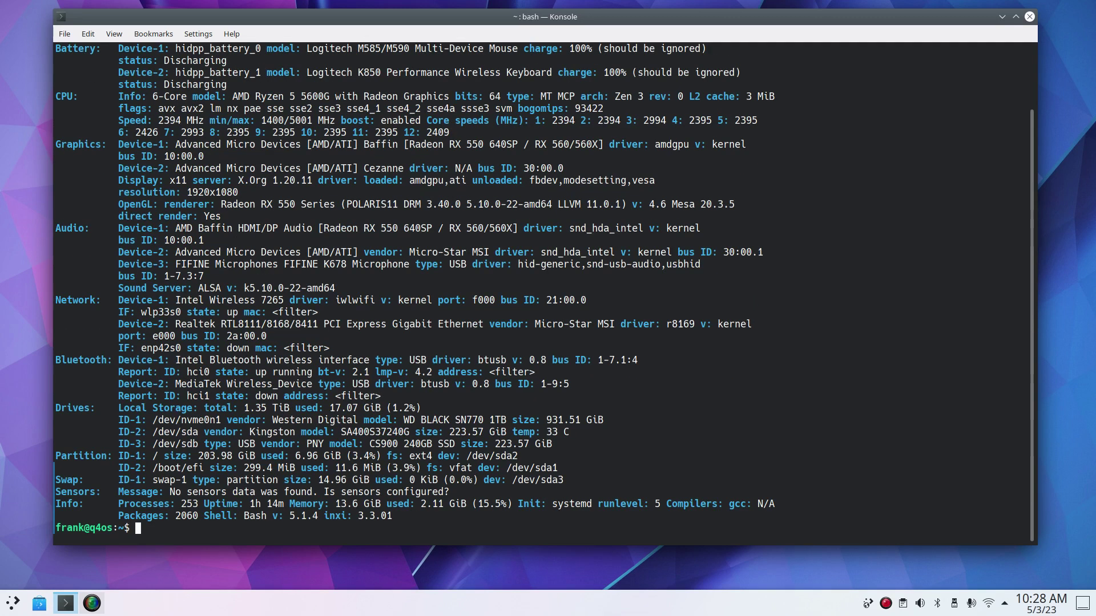
Enlarge the font further and highlight the inxi command, Plasma version, Debian 11 base and Mobo model
scroll(550, 259, "up", 2)
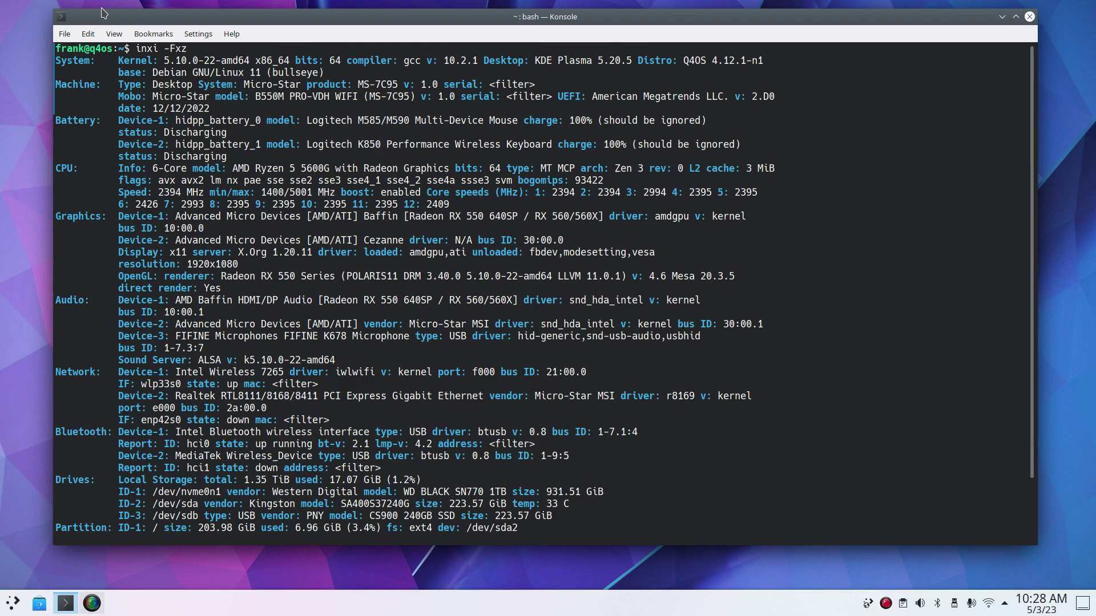
left_click_drag(136, 49, 186, 49)
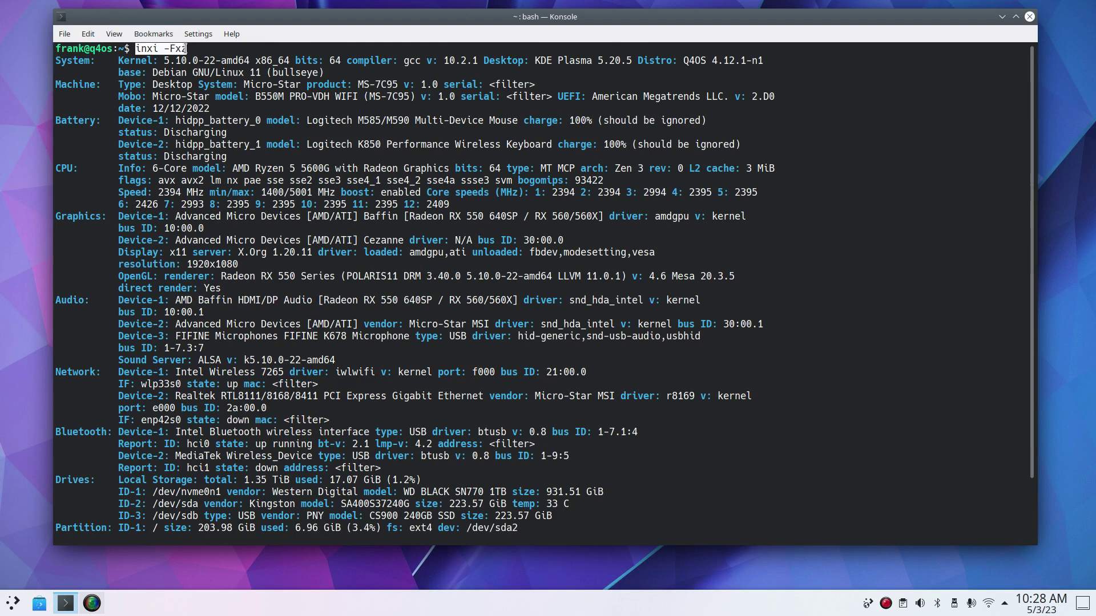
key("ctrl+plus")
key("ctrl+plus")
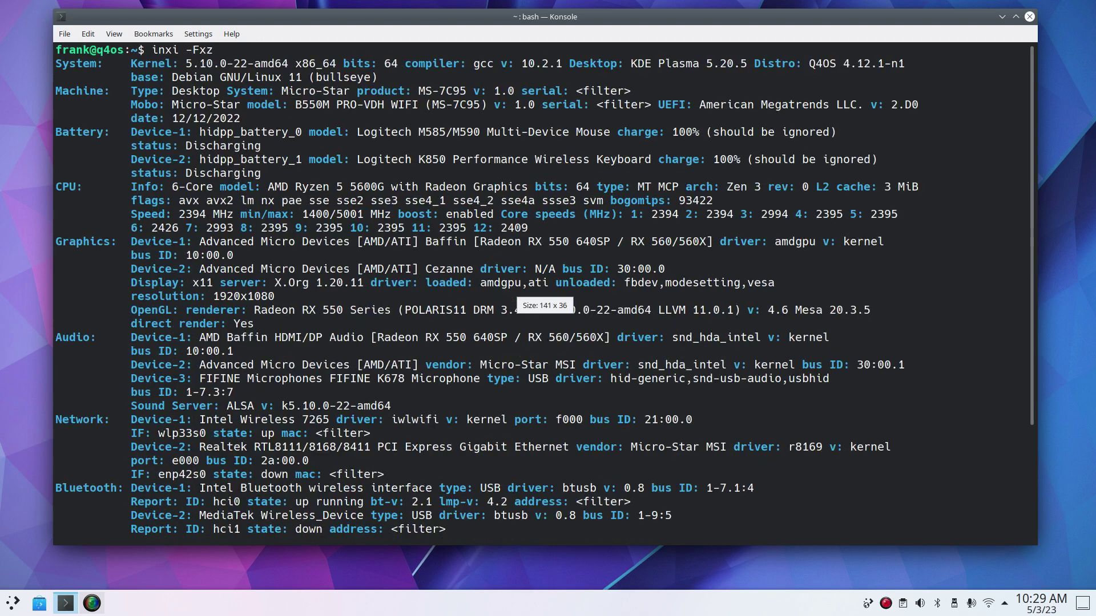
key("ctrl+plus")
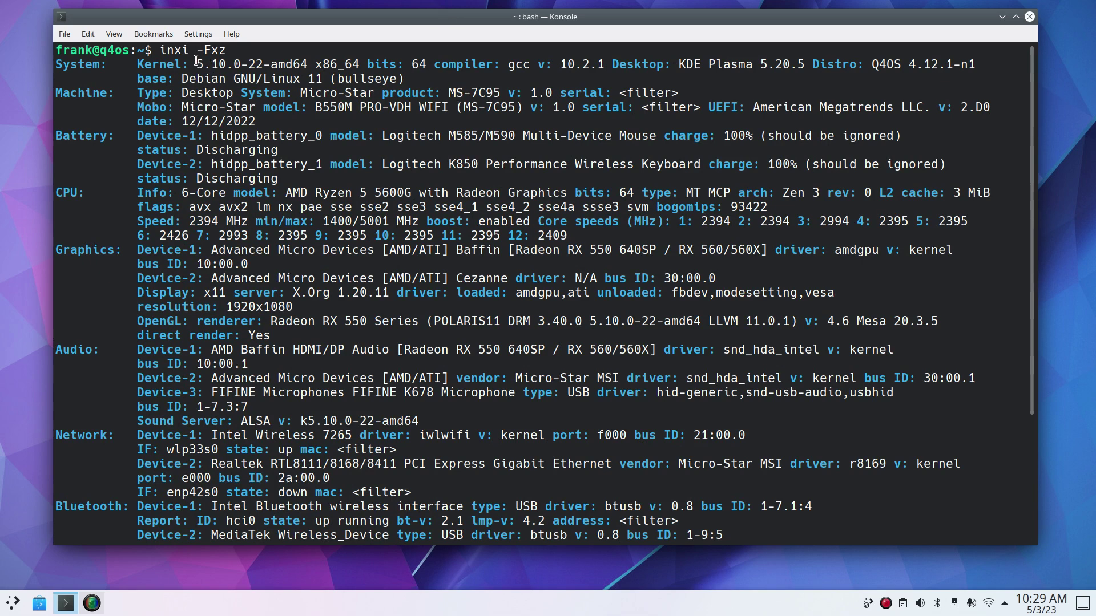
left_click_drag(194, 64, 275, 66)
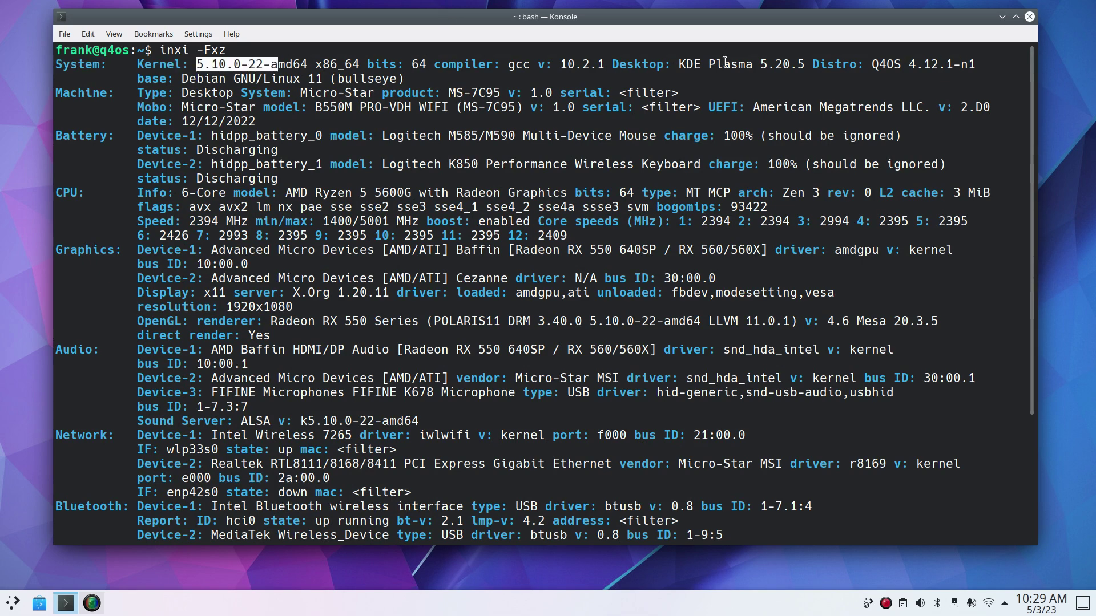
left_click_drag(677, 64, 799, 65)
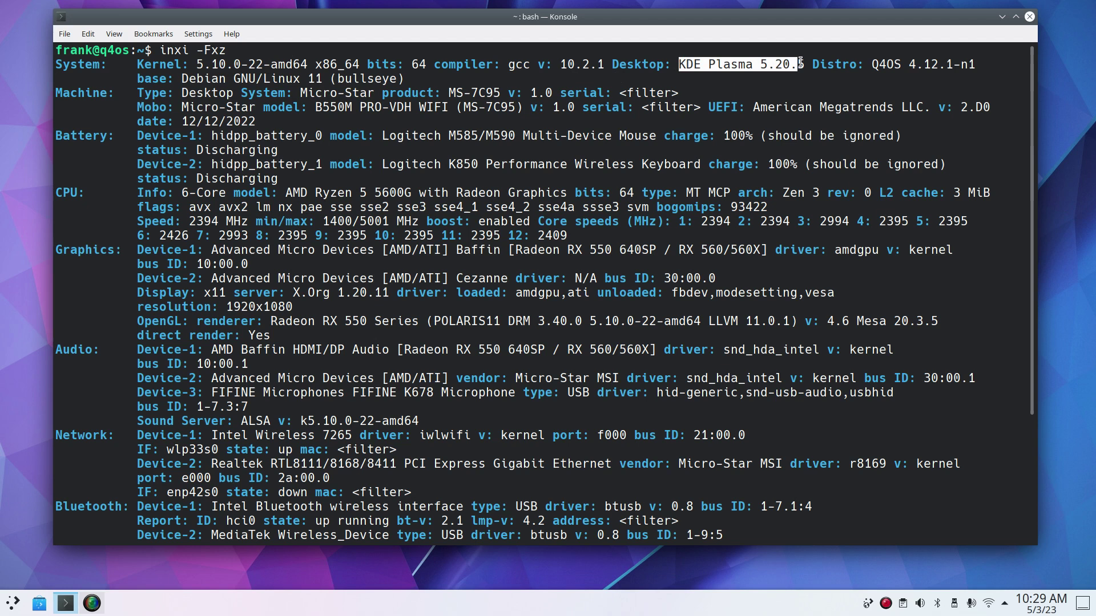
left_click_drag(870, 64, 984, 59)
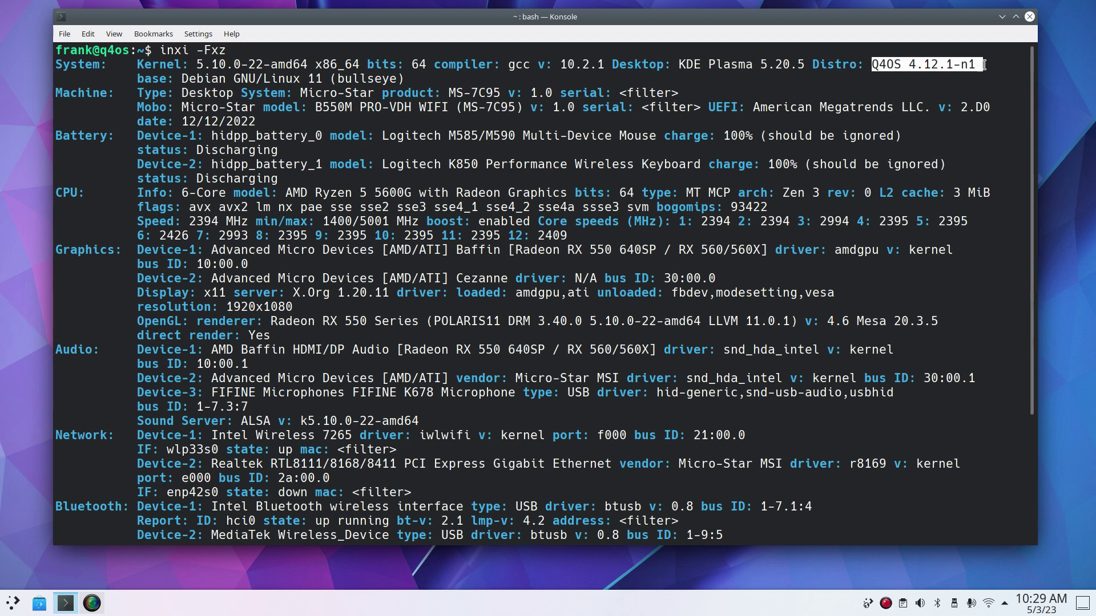
left_click(183, 76)
left_click_drag(183, 76, 430, 76)
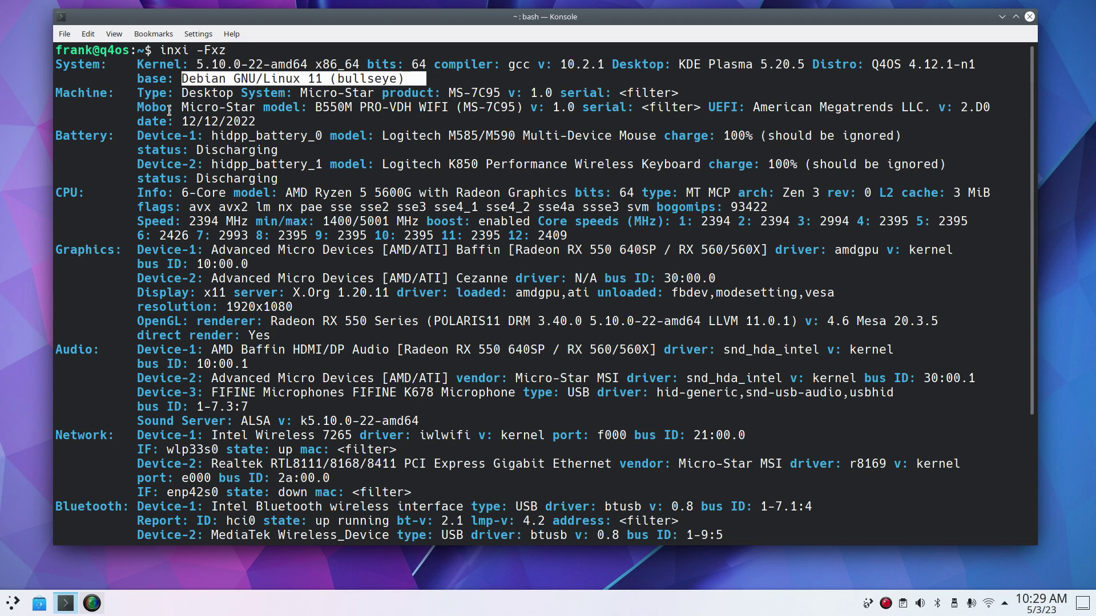
left_click_drag(182, 106, 525, 107)
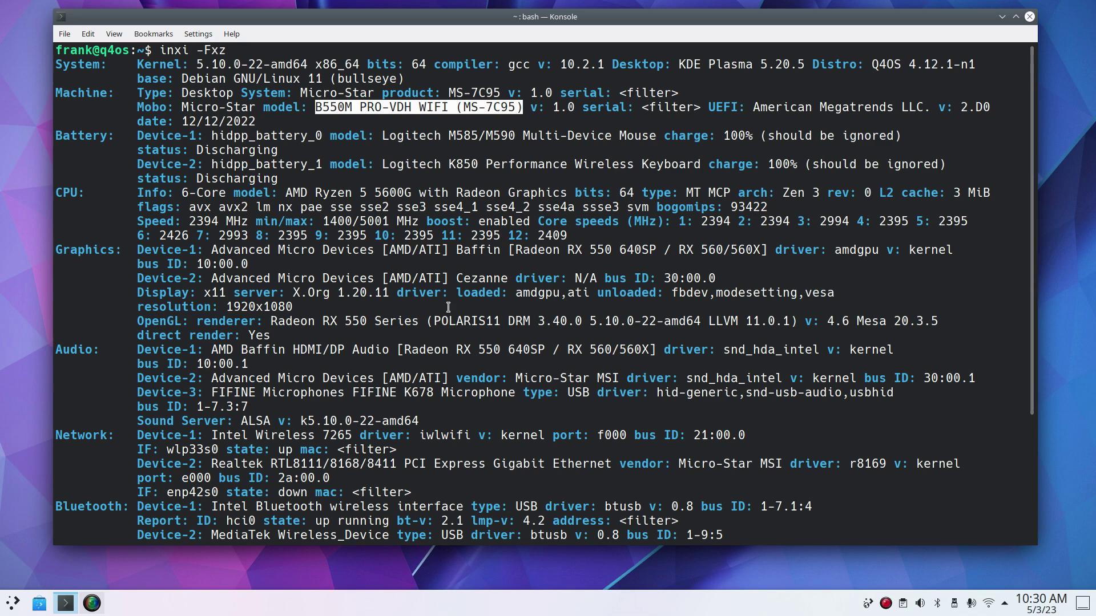
Copy the B550M PRO-VDH WIFI (MS-7C95) model text, then minimize Konsole
scroll(305, 360, "down", 2)
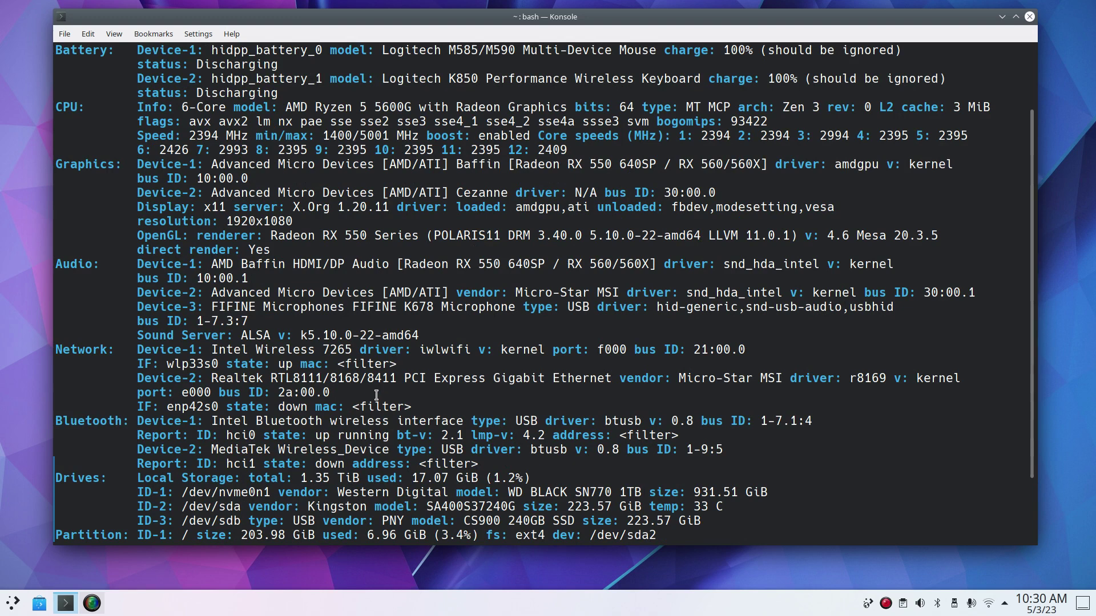
scroll(388, 346, "down", 1)
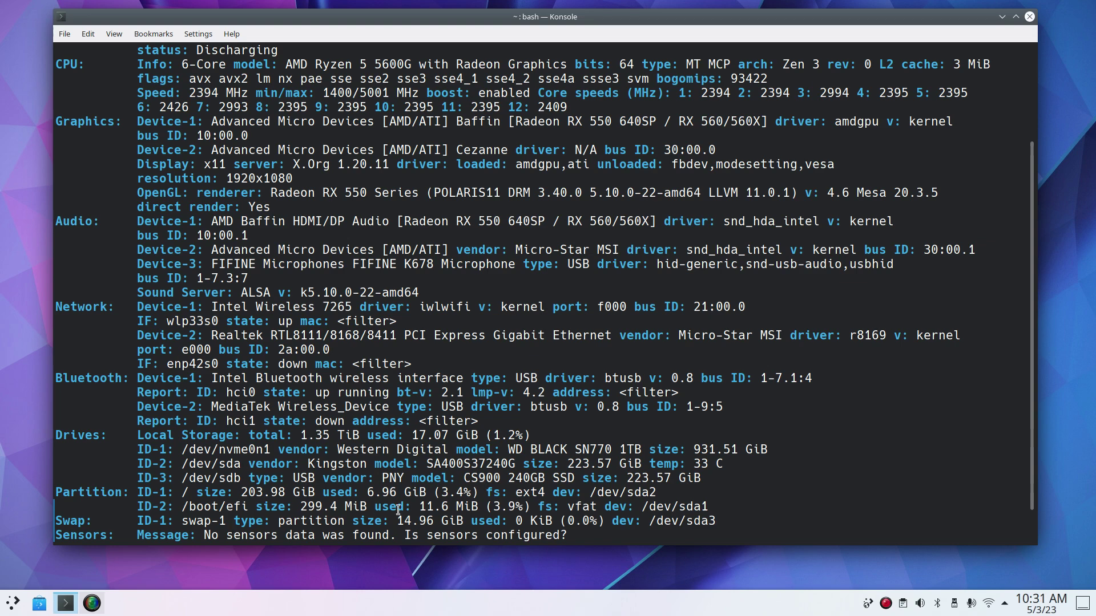
scroll(409, 498, "up", 3)
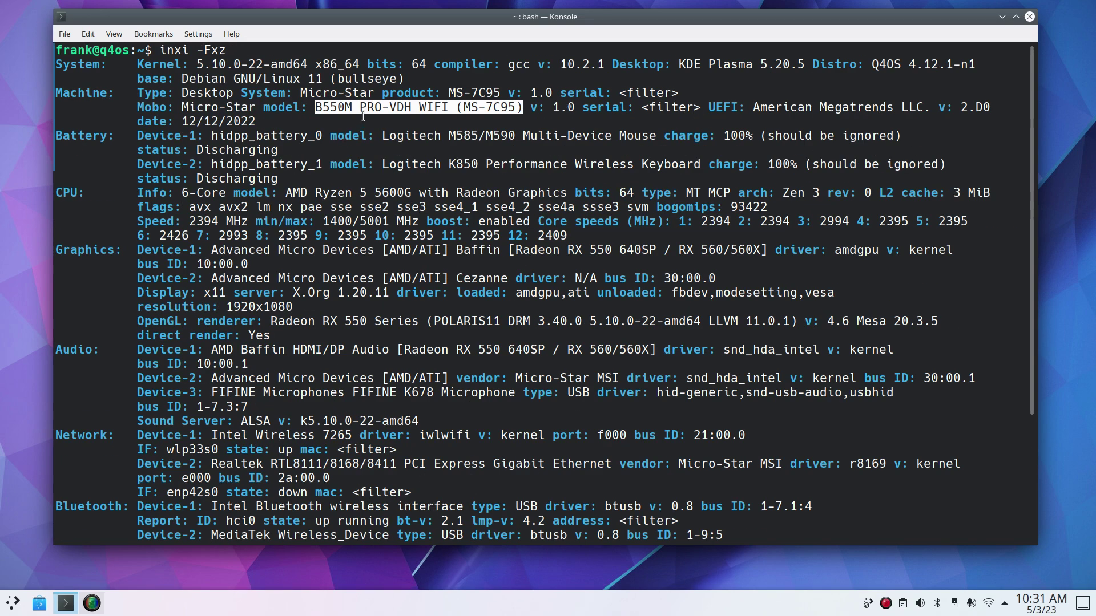
right_click(384, 105)
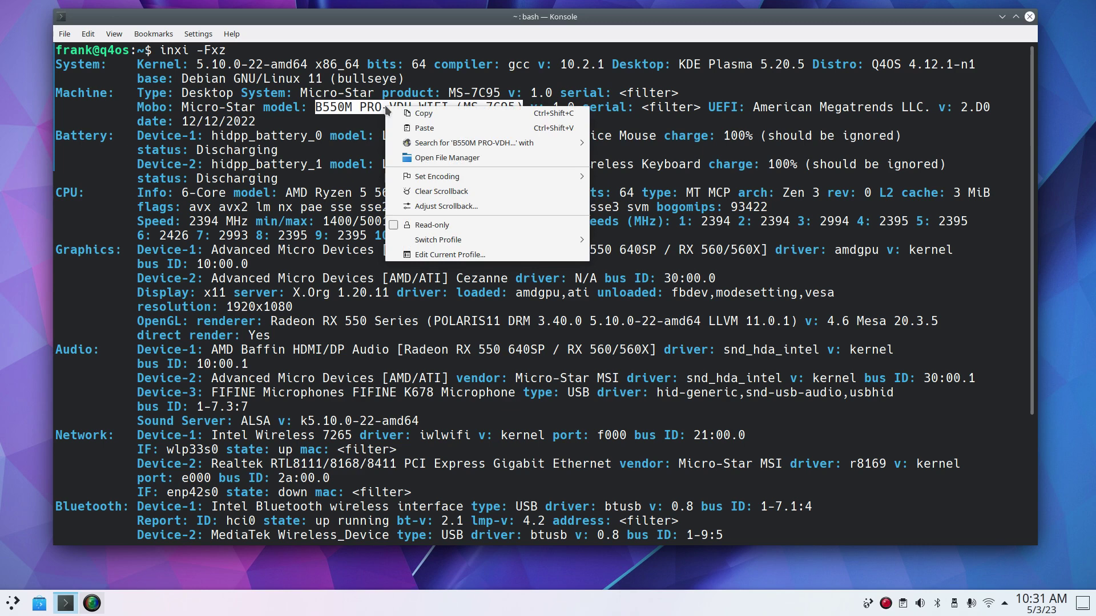
left_click(436, 119)
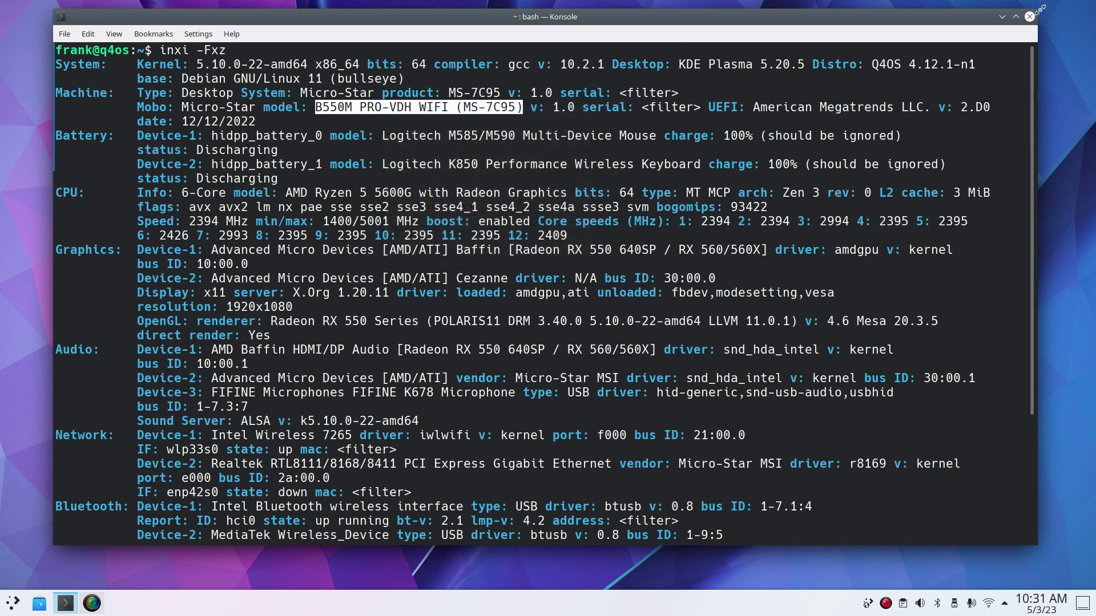
left_click(1002, 17)
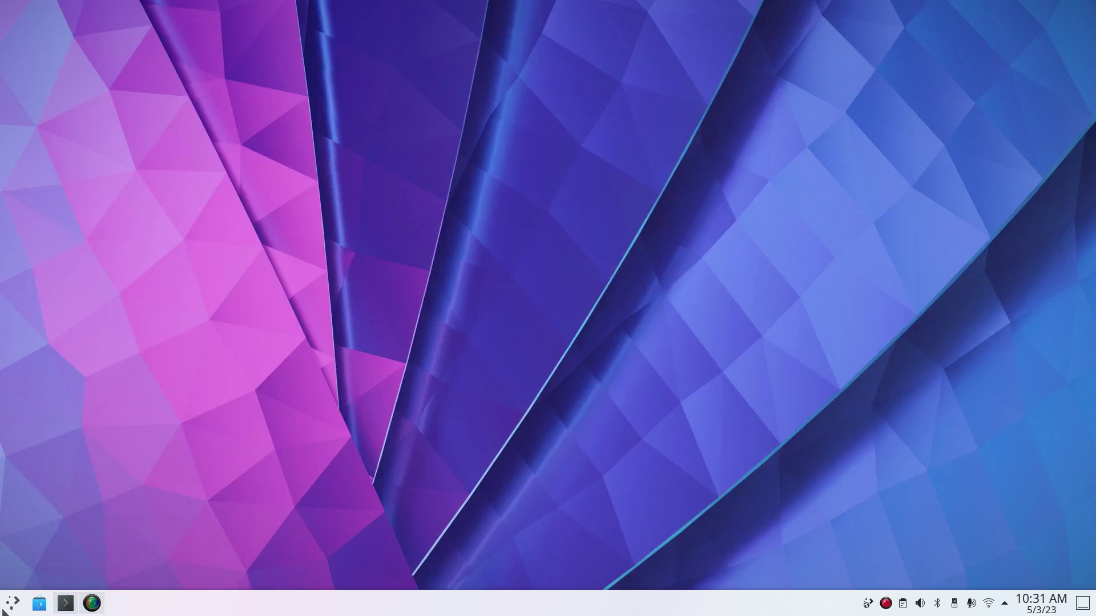
Launch Chrome and search Google for the pasted B550M PRO-VDH WIFI model
left_click(13, 603)
left_click(59, 319)
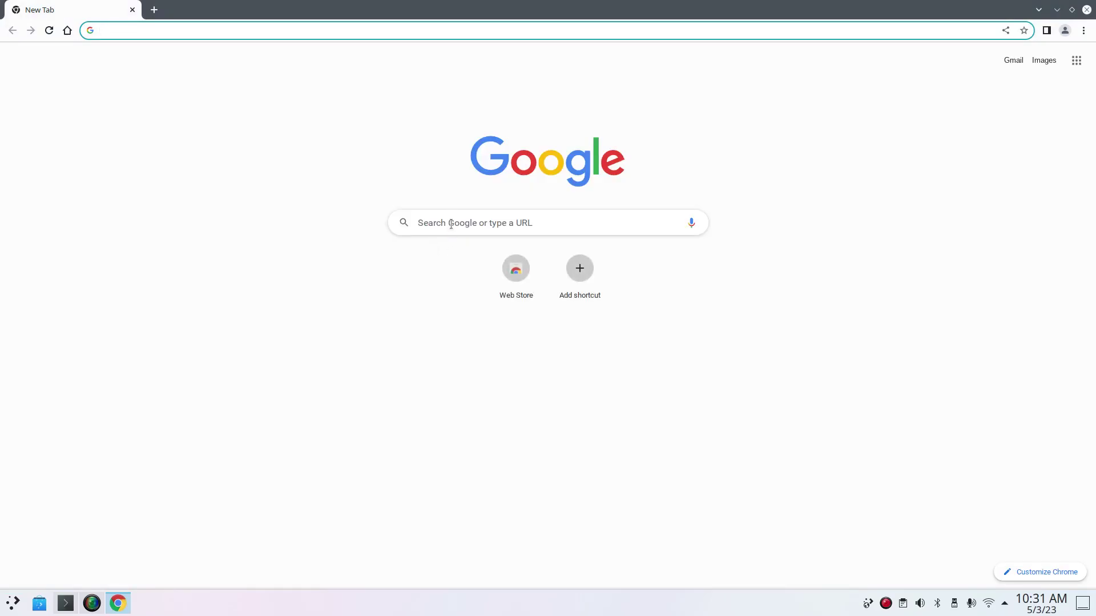
right_click(452, 223)
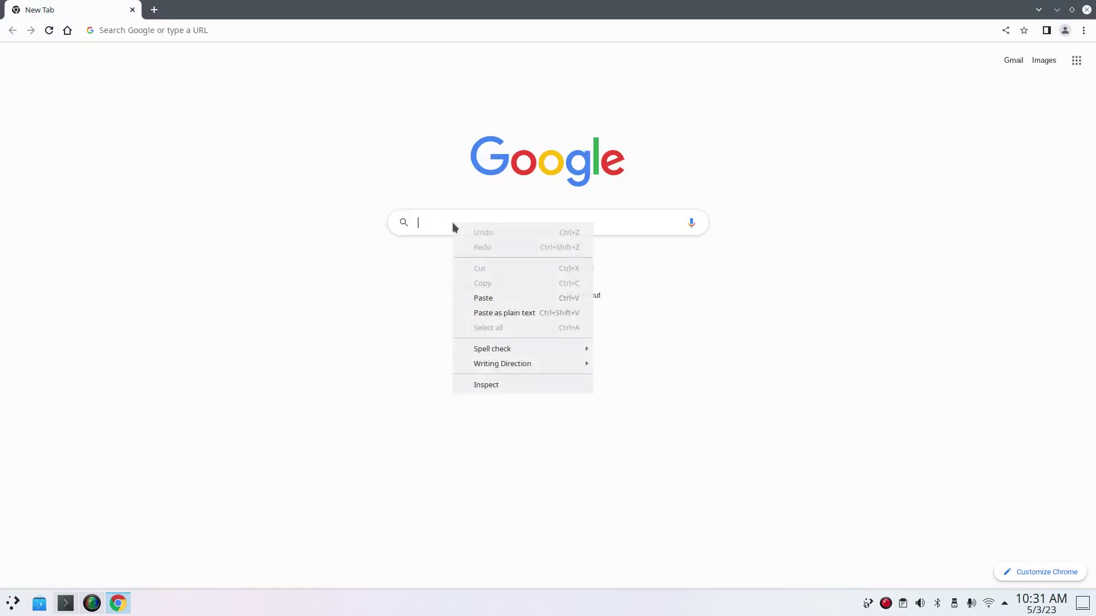
left_click(516, 299)
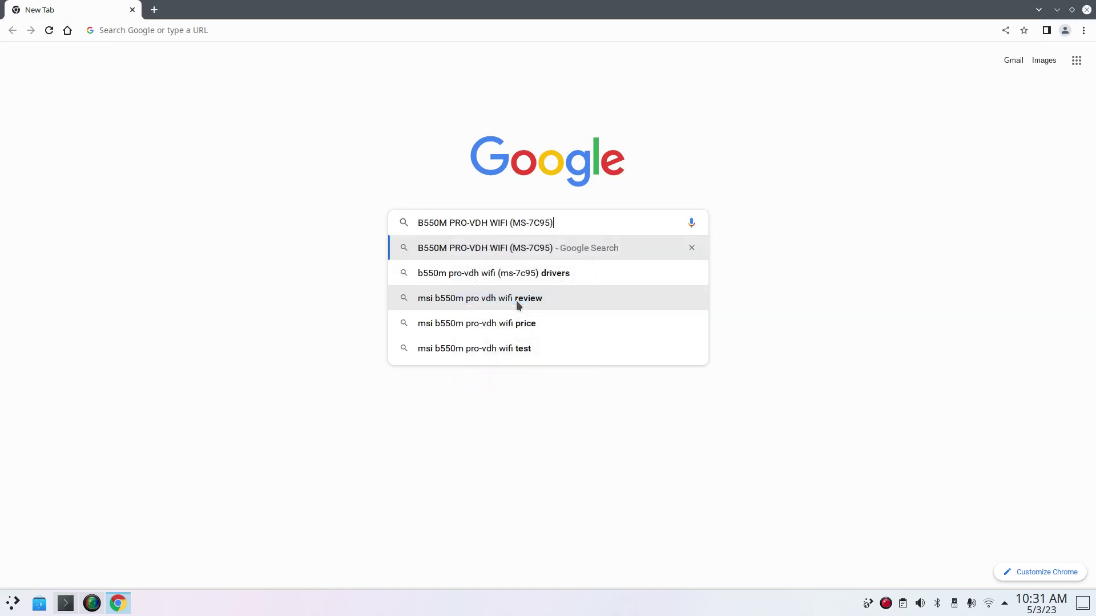
key("Return")
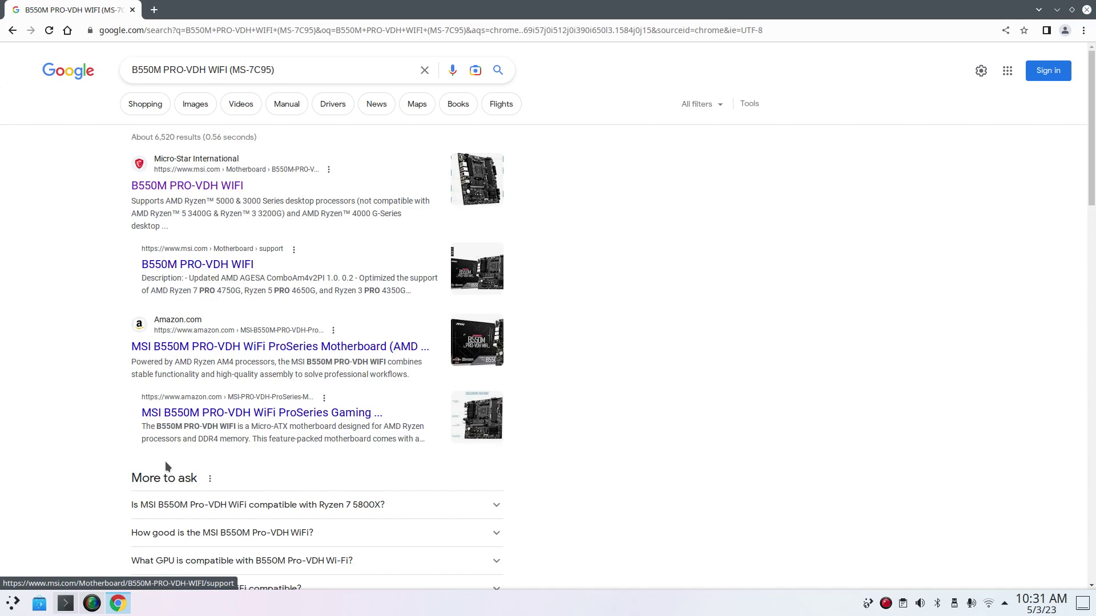
Open the MSI B550M PRO-VDH WIFI product page, scroll its overview, then close Chrome
left_click(65, 606)
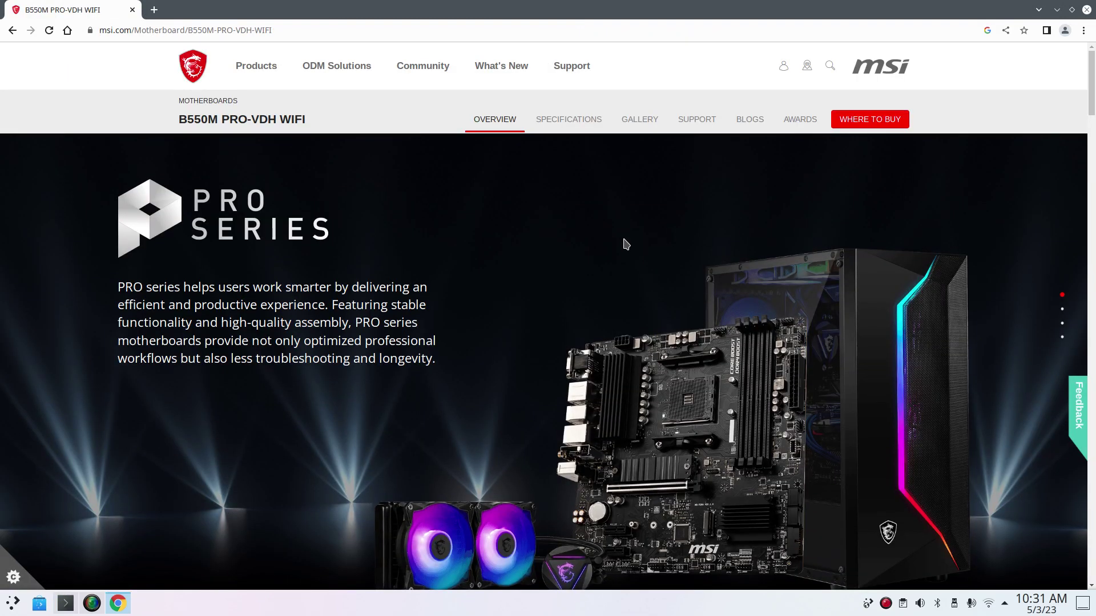
scroll(627, 247, "down", 5)
scroll(627, 247, "down", 2)
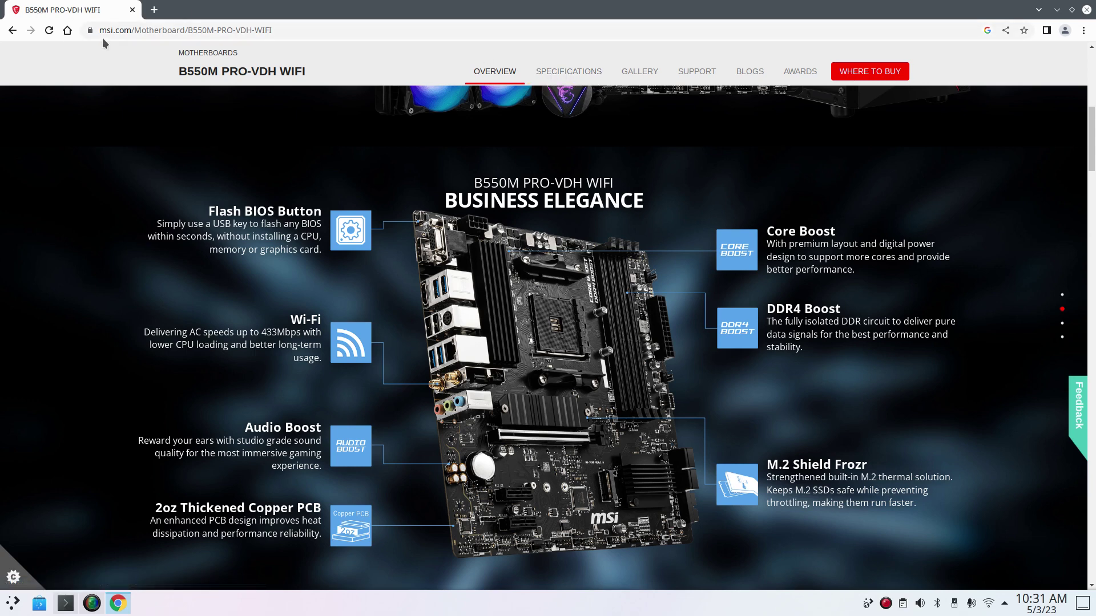
left_click(1087, 9)
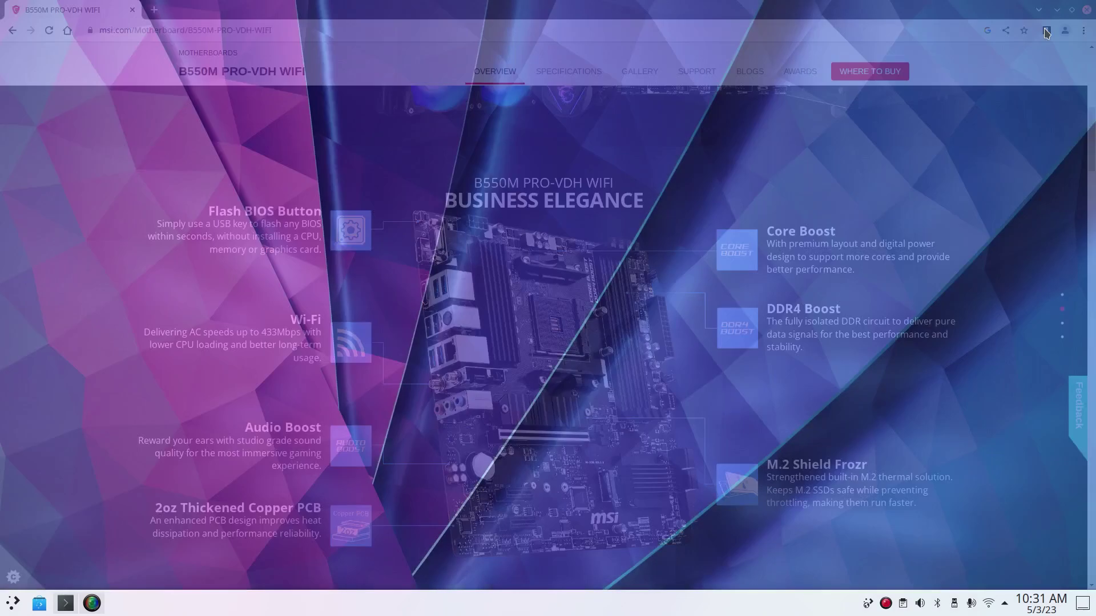
Copy the selected motherboard model name from the inxi output in Konsole
left_click(66, 603)
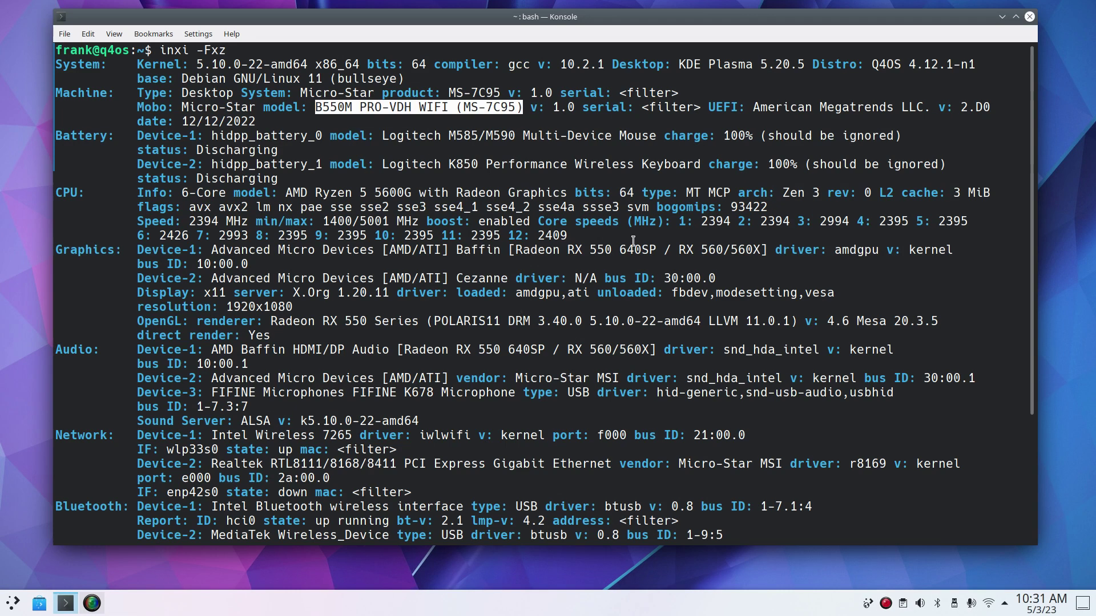
right_click(391, 105)
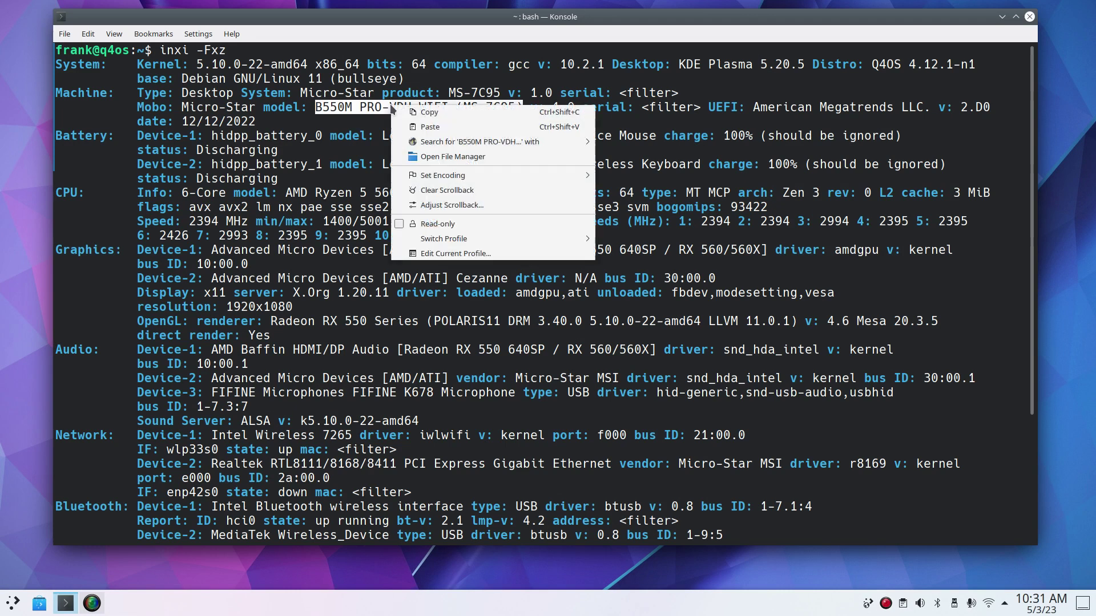
left_click(419, 112)
scroll(417, 326, "down", 4)
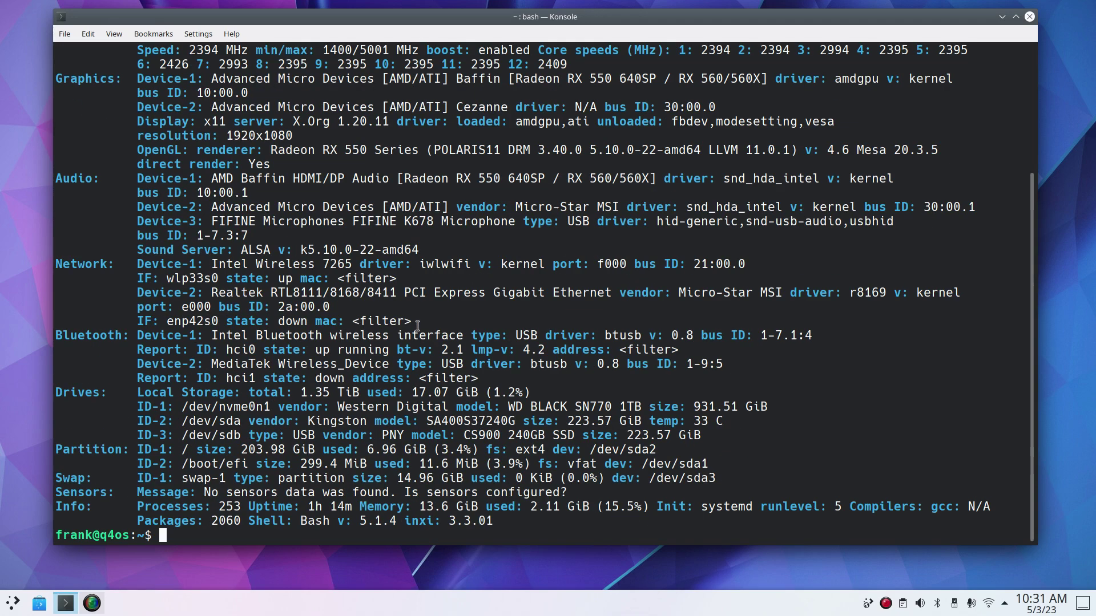
Clear the terminal, then list the home folder with ls and with ls -a for hidden files
type("clear")
key("Return")
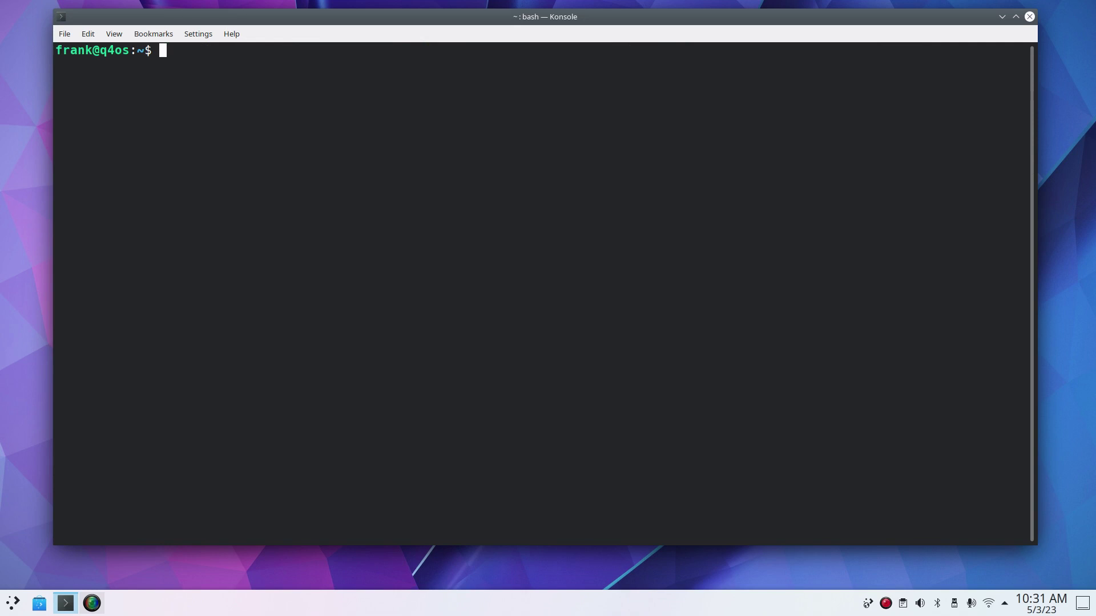
type("ls")
key("Return")
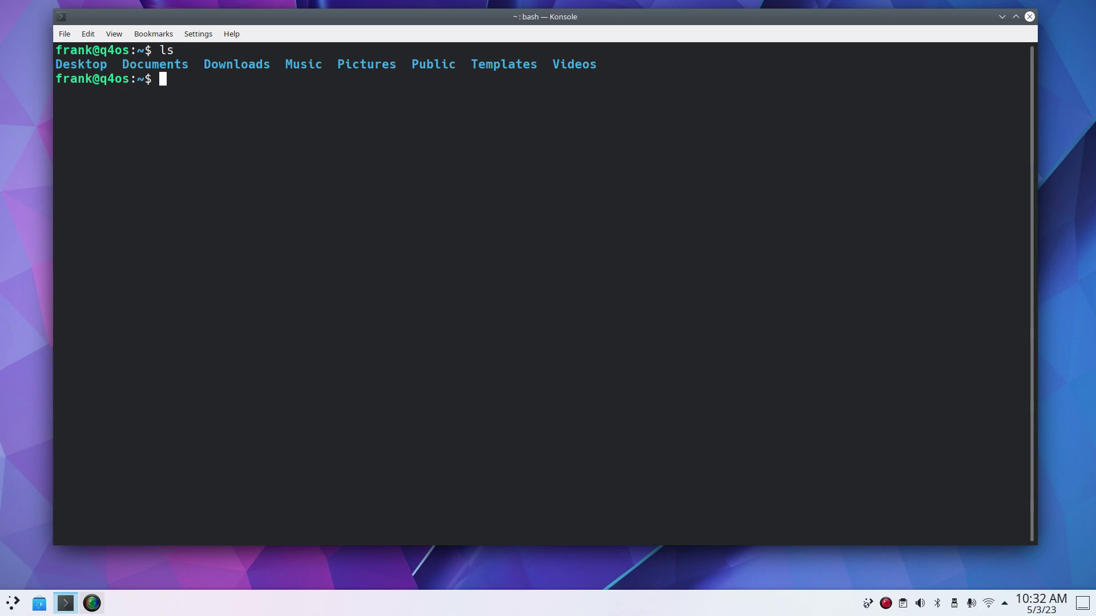
type("ls -a")
key("Return")
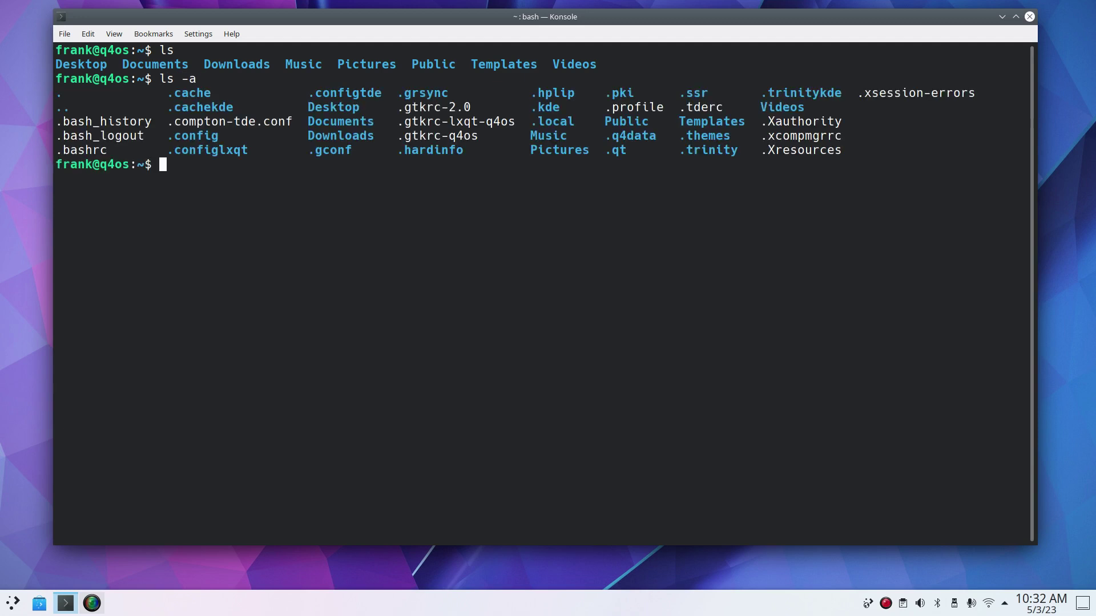
Enter the lsusb command at the prompt, correcting the mistyped lspc
type("lspc")
key("BackSpace")
key("BackSpace")
type("usb")
List USB devices with lsusb, then run lscpu and select the AMD Ryzen 5 5600G model name
key("Return")
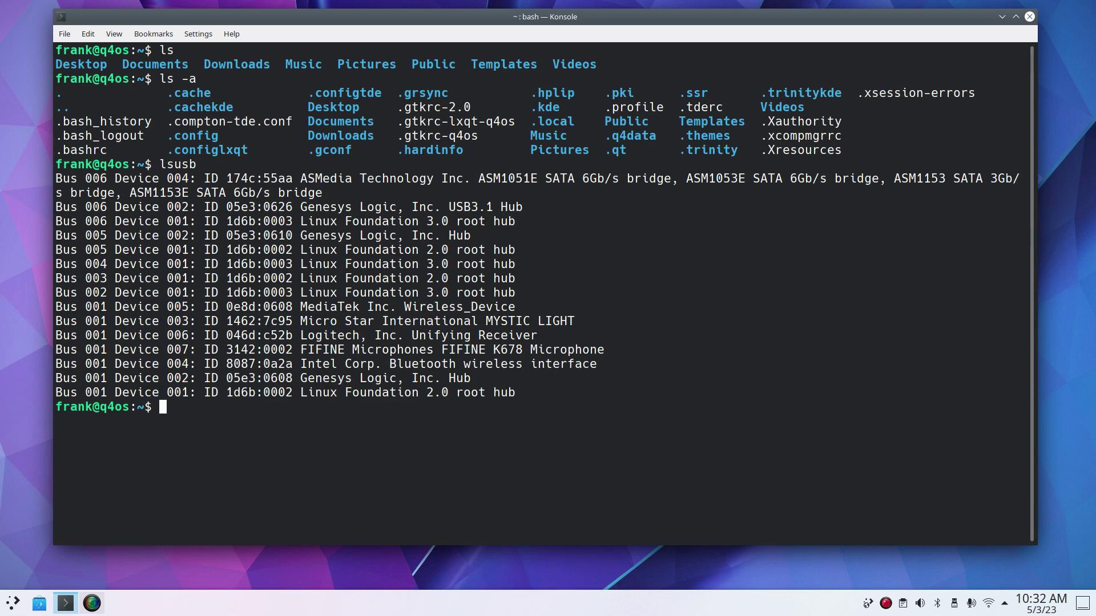
type("clear")
key("Return")
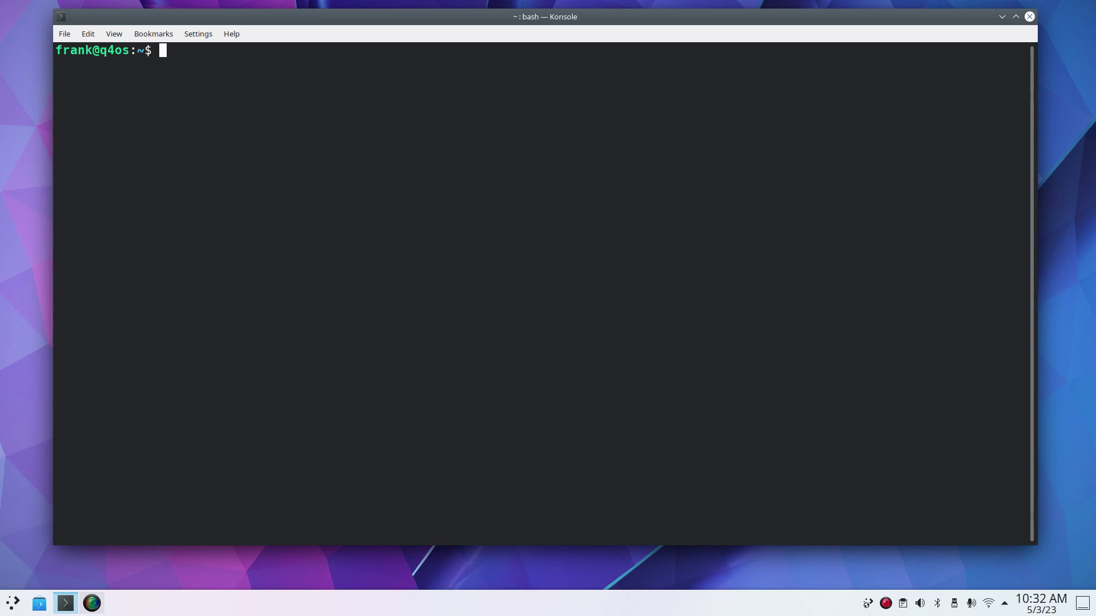
type("lscpu")
key("Return")
scroll(276, 278, "up", 5)
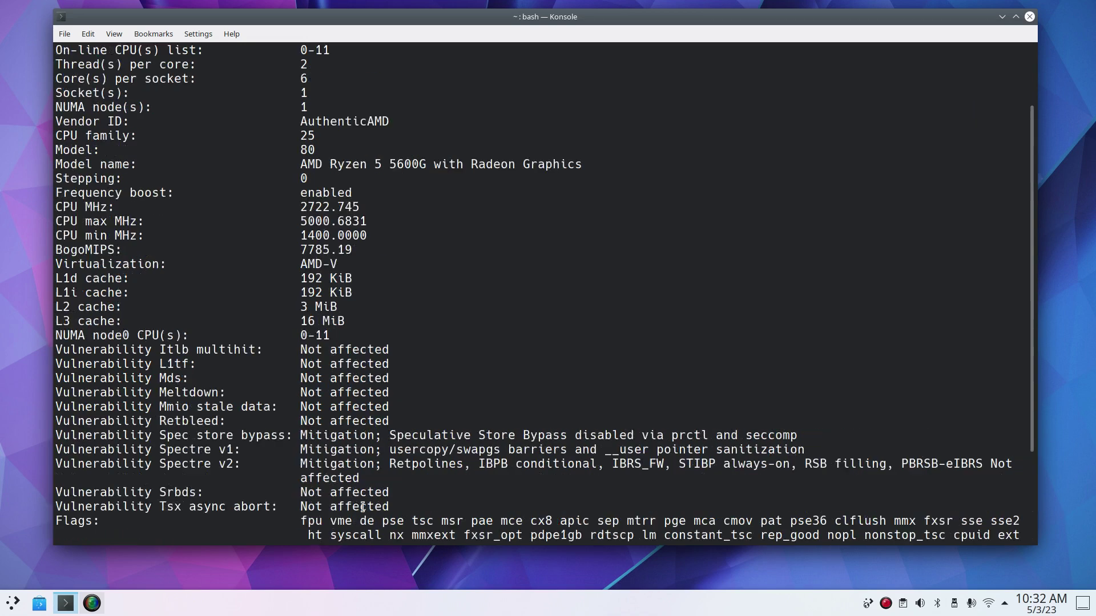
left_click_drag(290, 246, 635, 247)
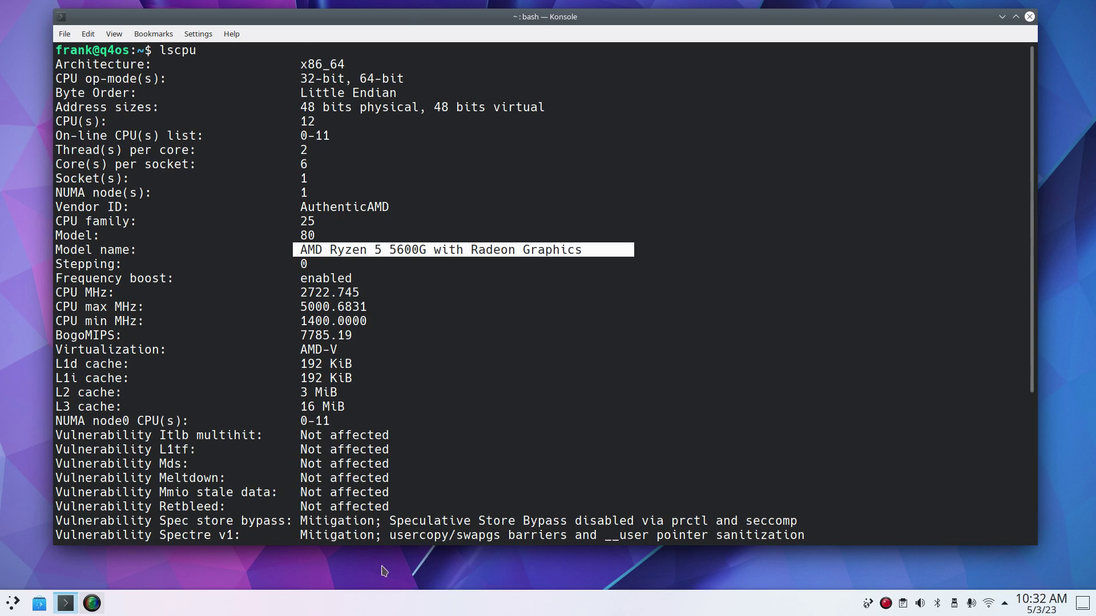
scroll(441, 451, "down", 5)
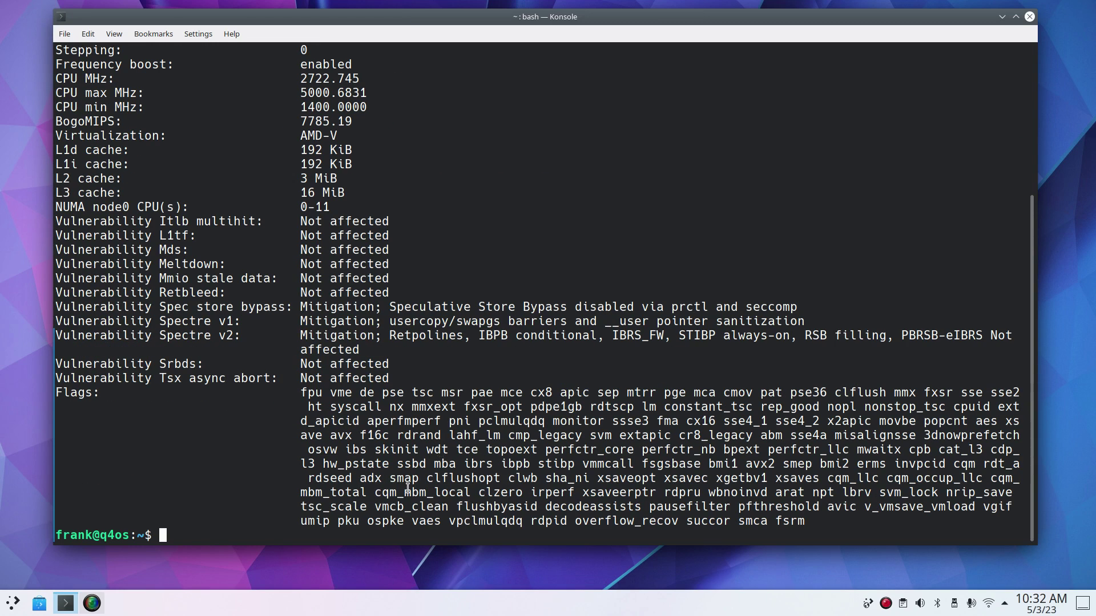
Clear the screen, list PCI devices with lspci, then exit to close Konsole
type("clear")
key("Return")
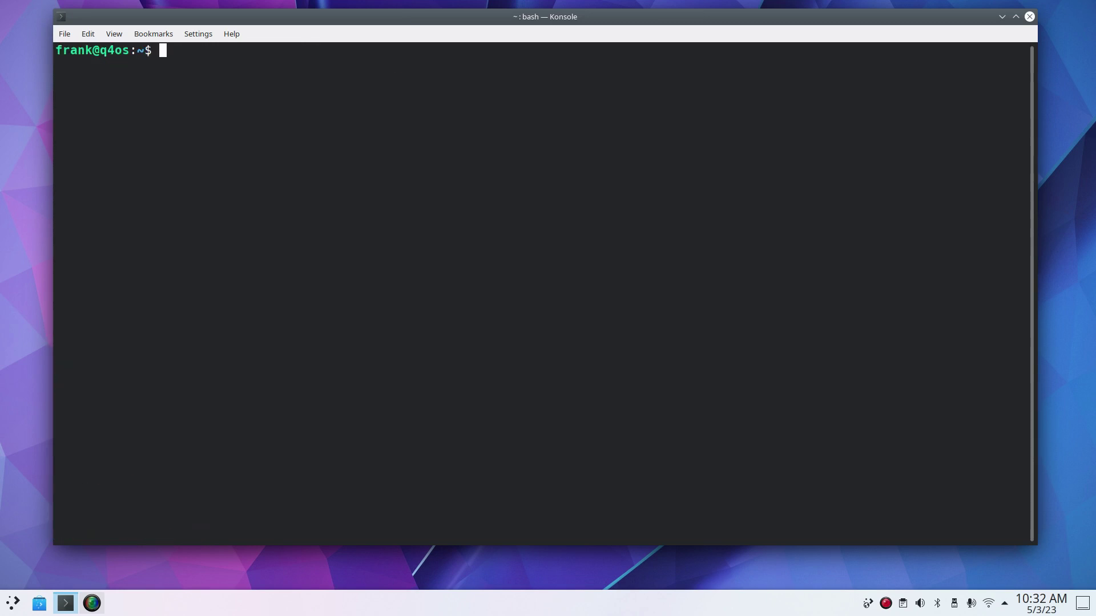
type("lspci")
key("Return")
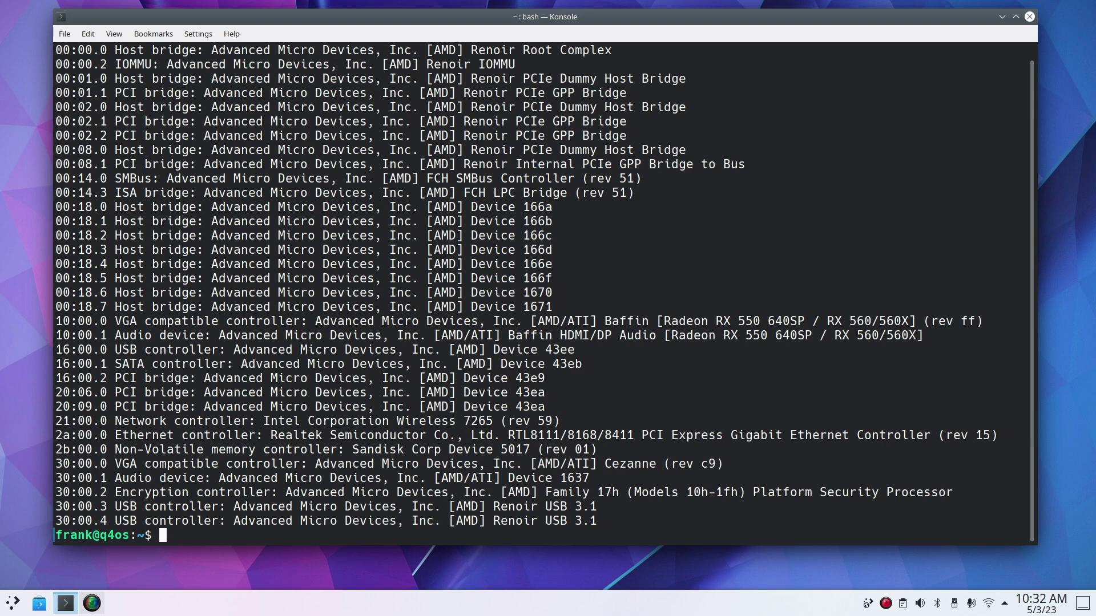
scroll(304, 388, "up", 1)
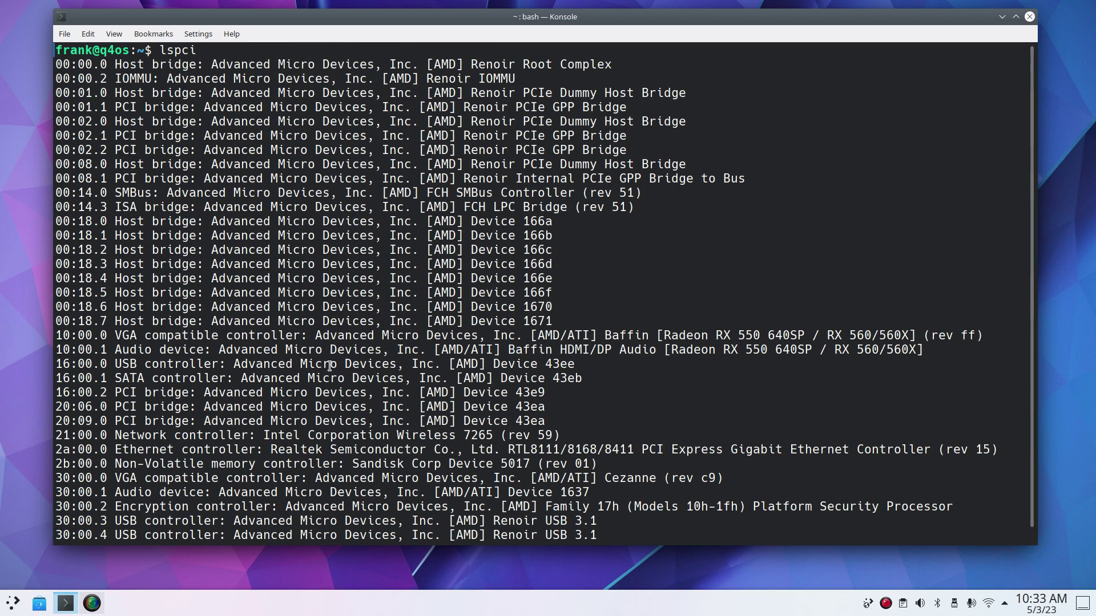
scroll(329, 366, "down", 1)
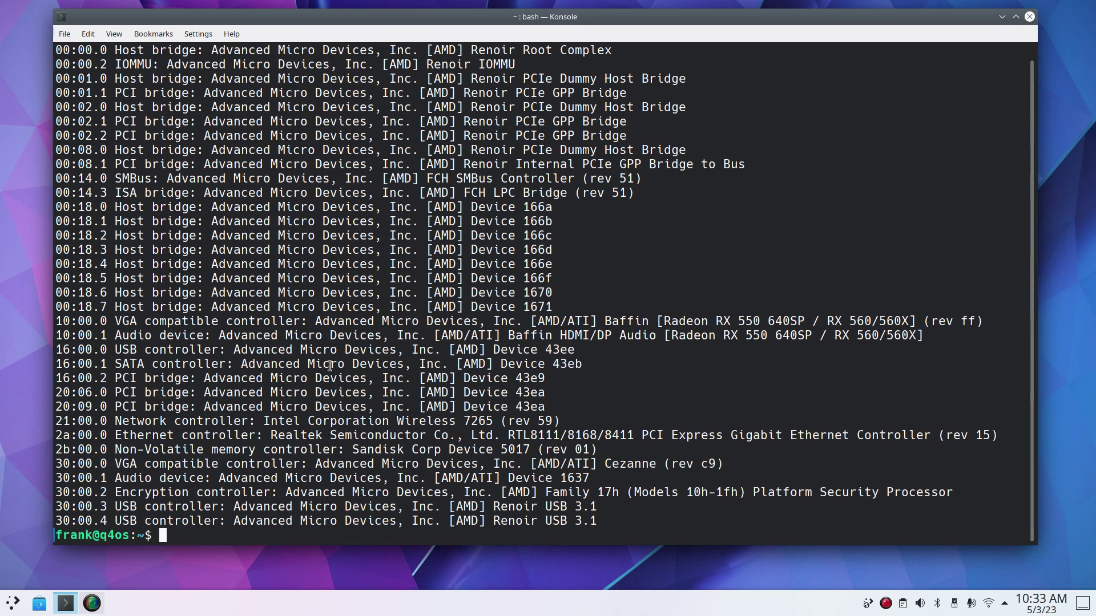
type("exit")
key("Return")
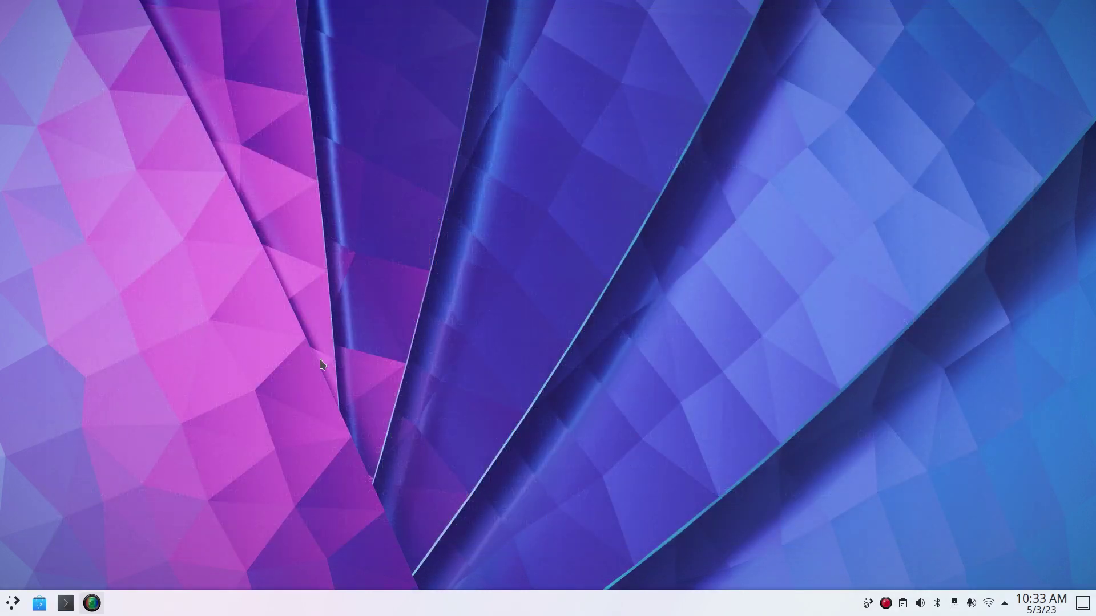
left_click(10, 603)
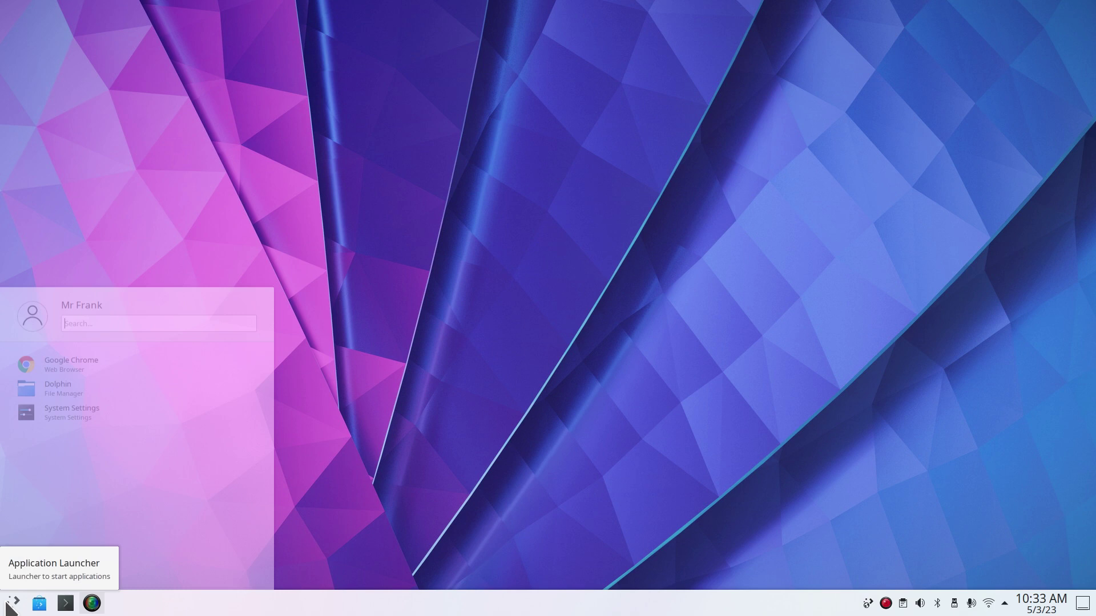
type("gr")
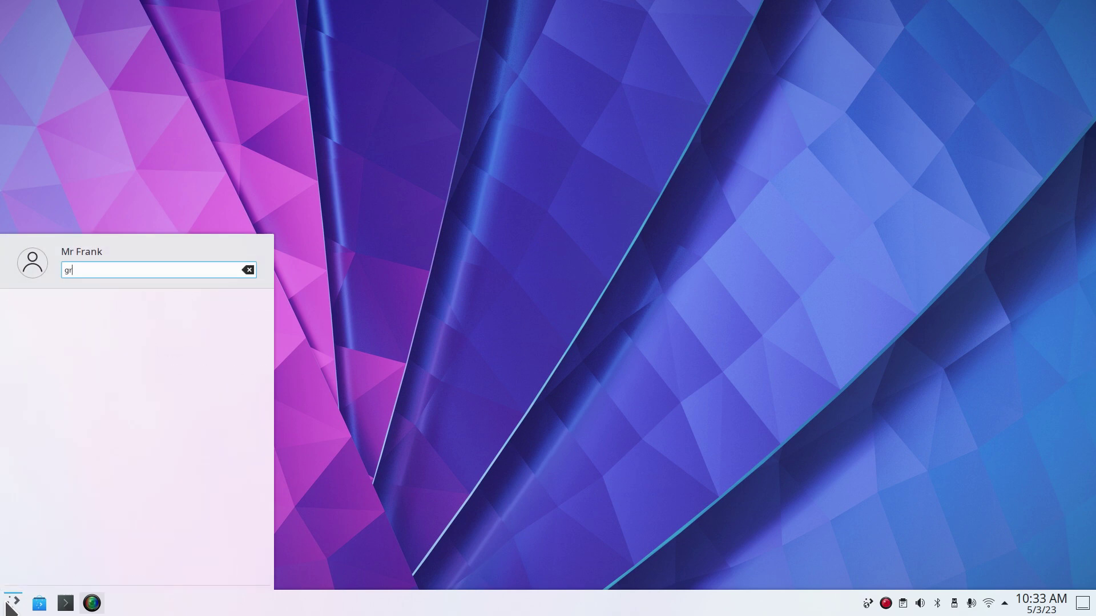
left_click(149, 301)
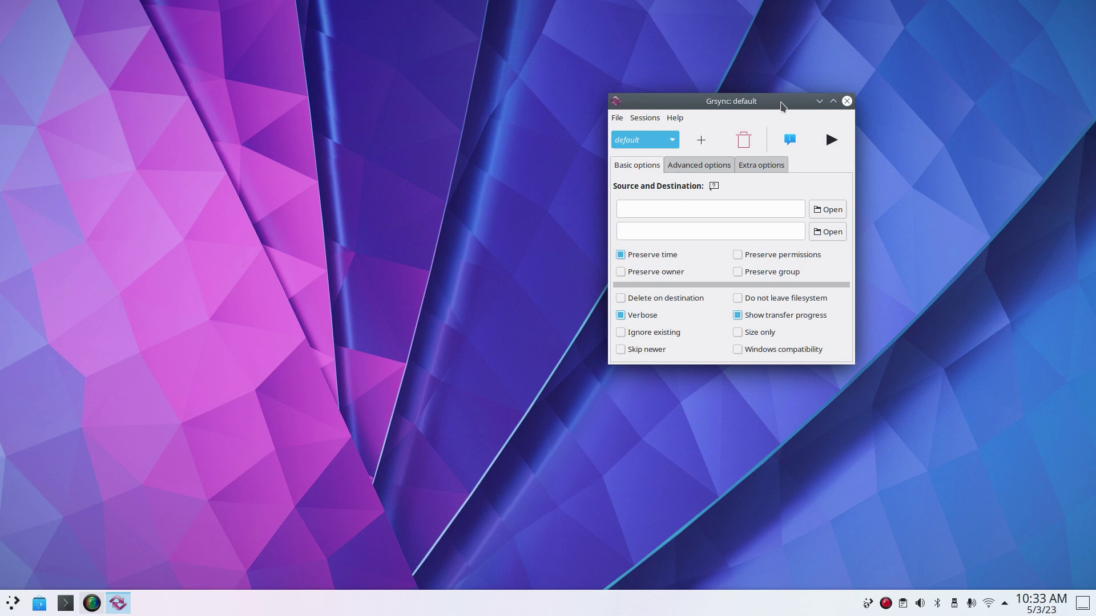
left_click_drag(777, 109, 782, 142)
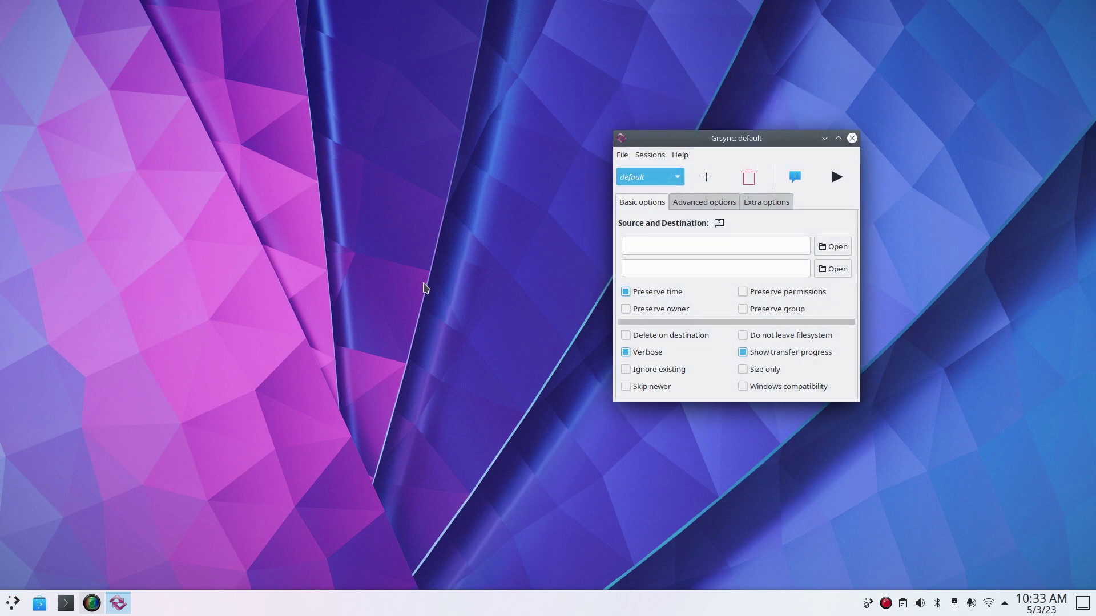
left_click(681, 156)
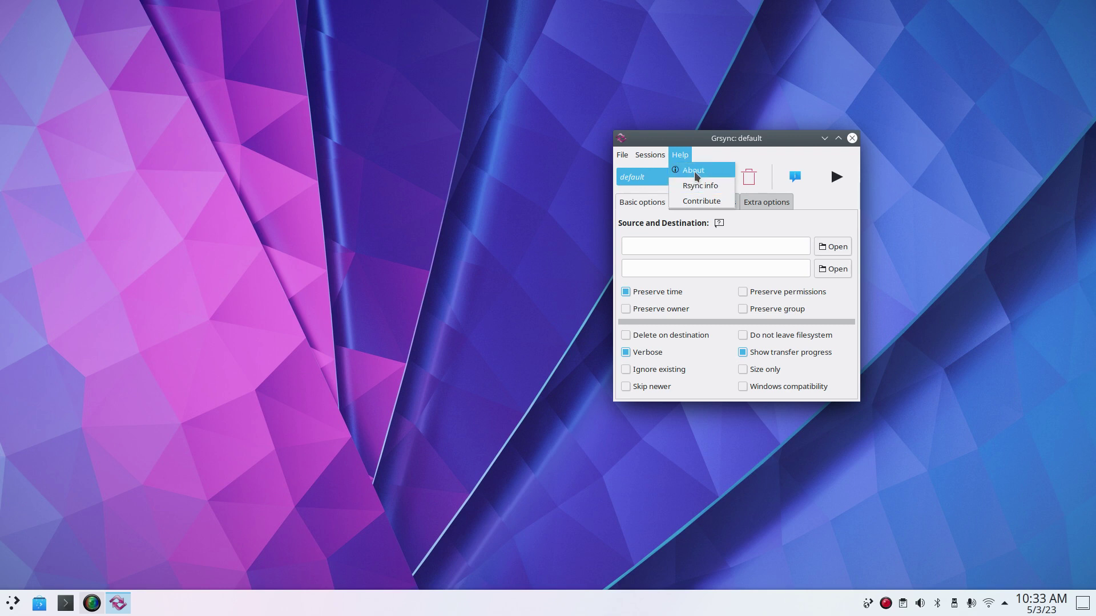
left_click(693, 170)
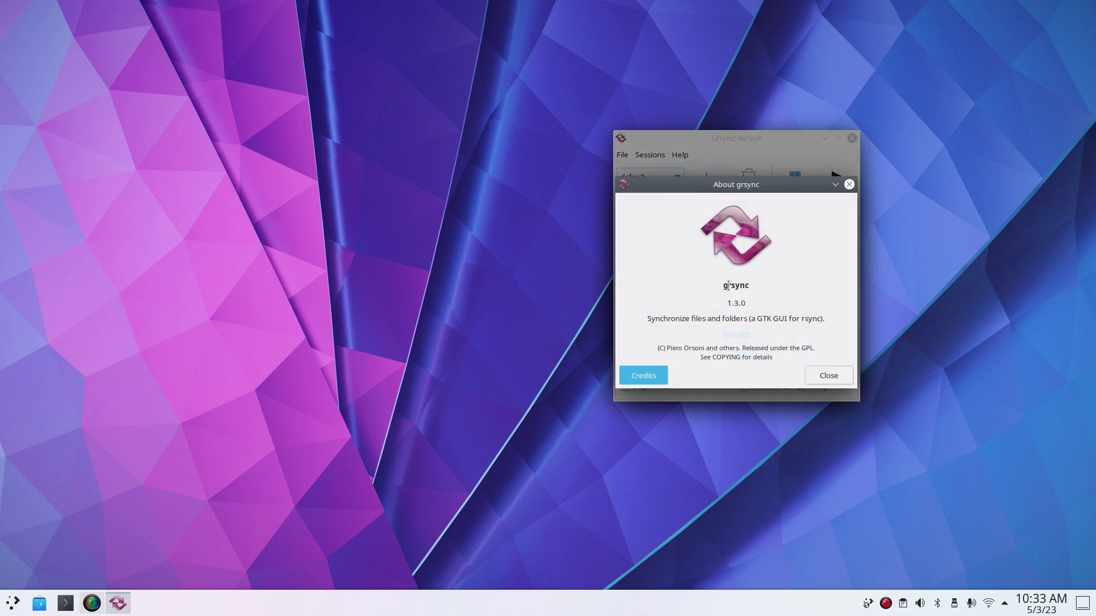
left_click_drag(728, 285, 764, 284)
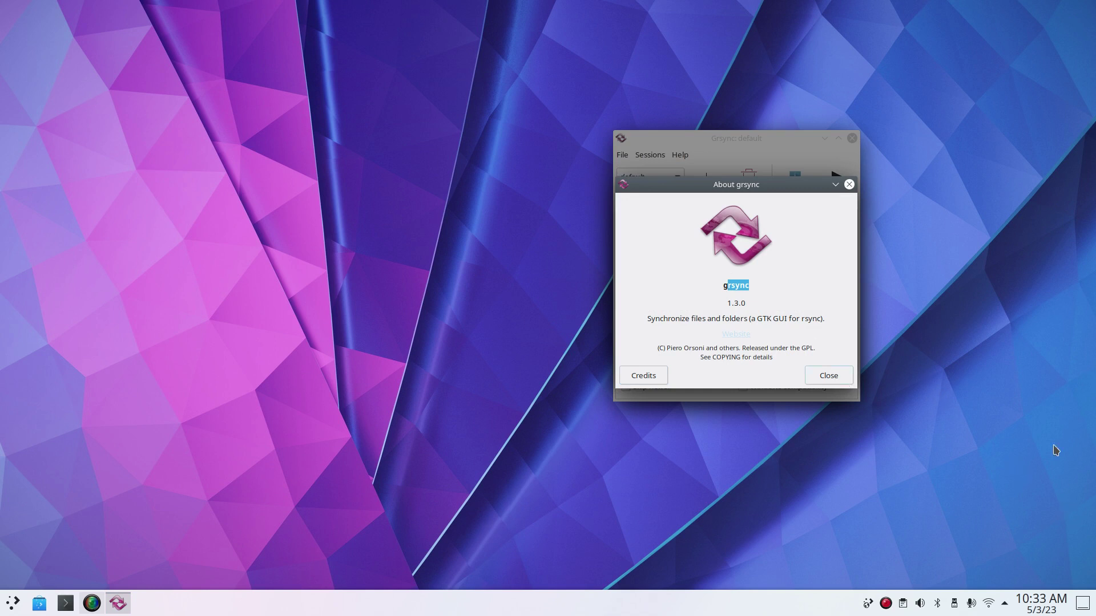
left_click(822, 380)
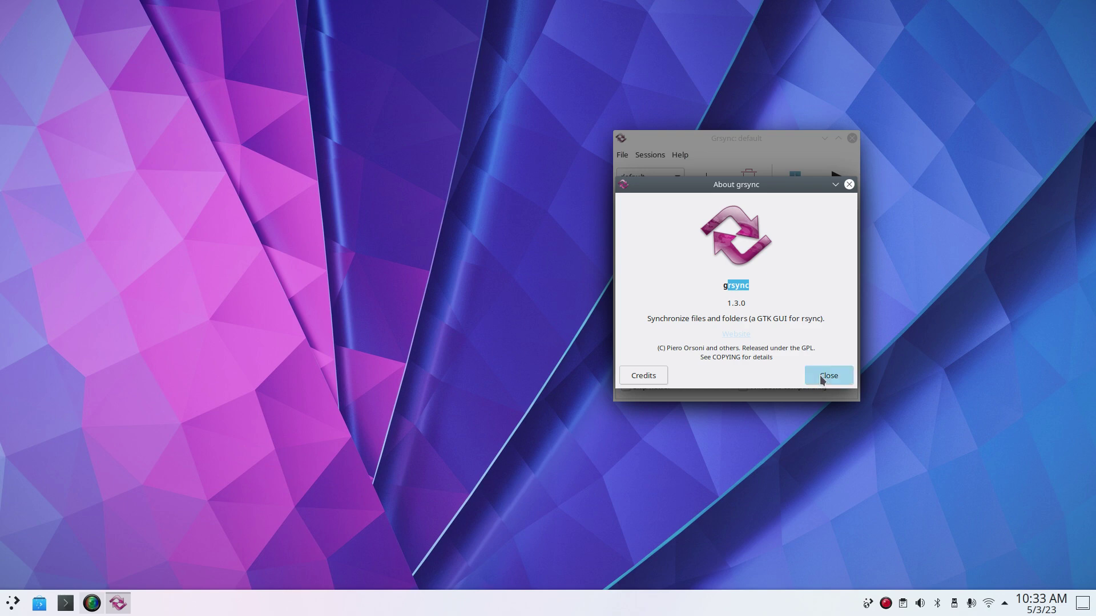
left_click(852, 138)
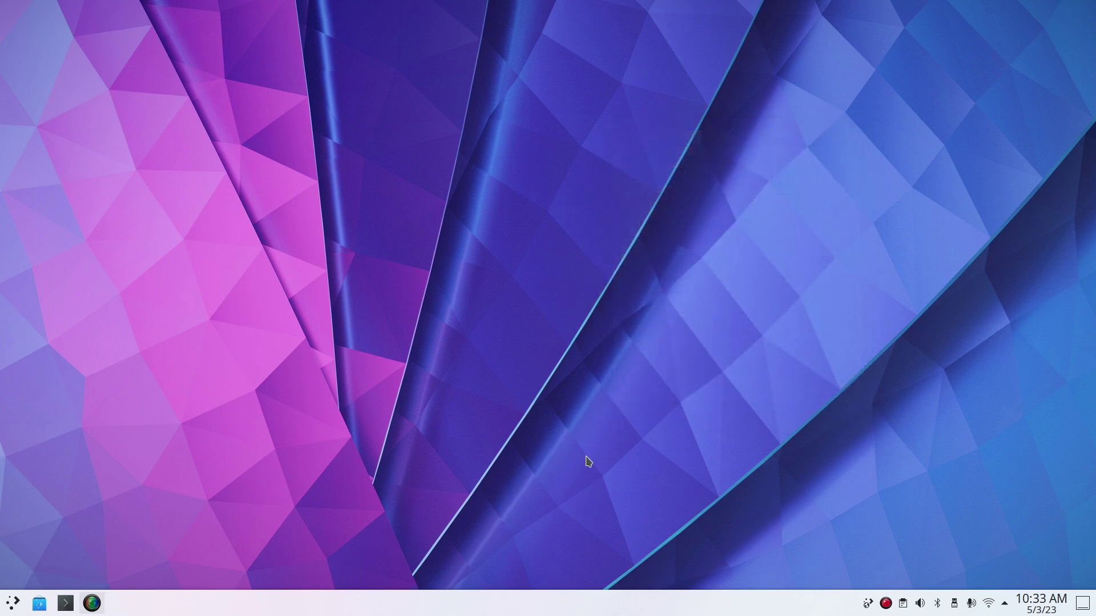